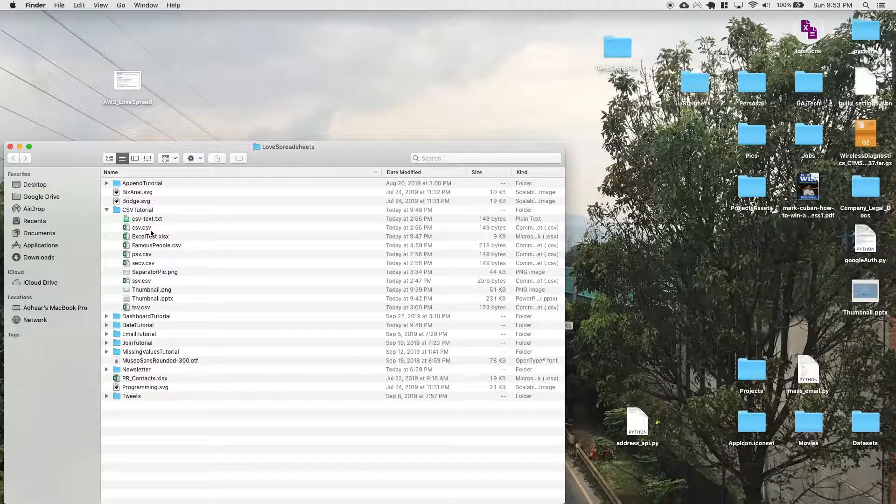
- Open csv.csv from the CSVTutorial folder in TextEdit and place its window above the file list
{"action": "left_click", "coordinate": [141, 229]}
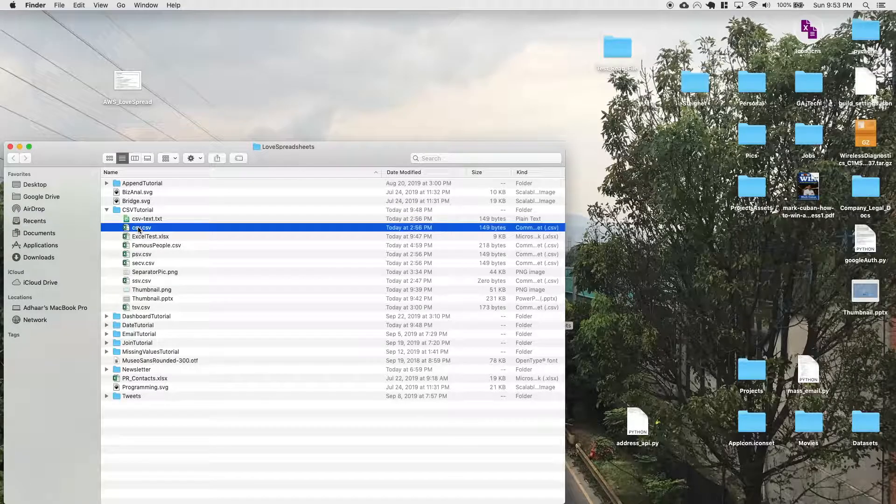
{"action": "right_click", "coordinate": [198, 229]}
{"action": "mouse_move", "coordinate": [261, 239]}
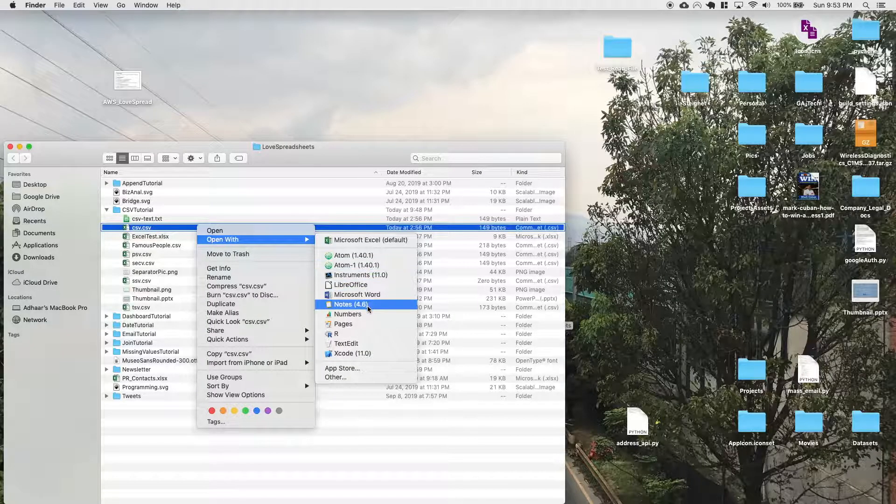
{"action": "left_click", "coordinate": [373, 344]}
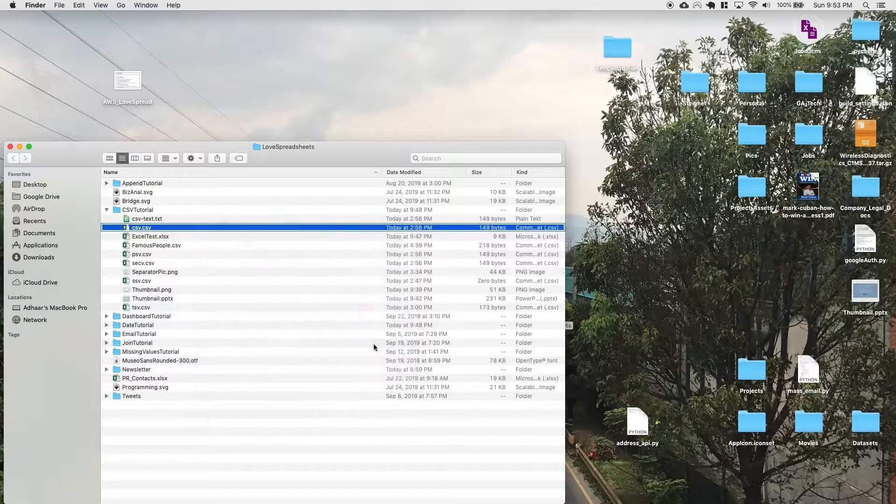
{"action": "left_click_drag", "start_coordinate": [199, 44], "coordinate": [277, 108]}
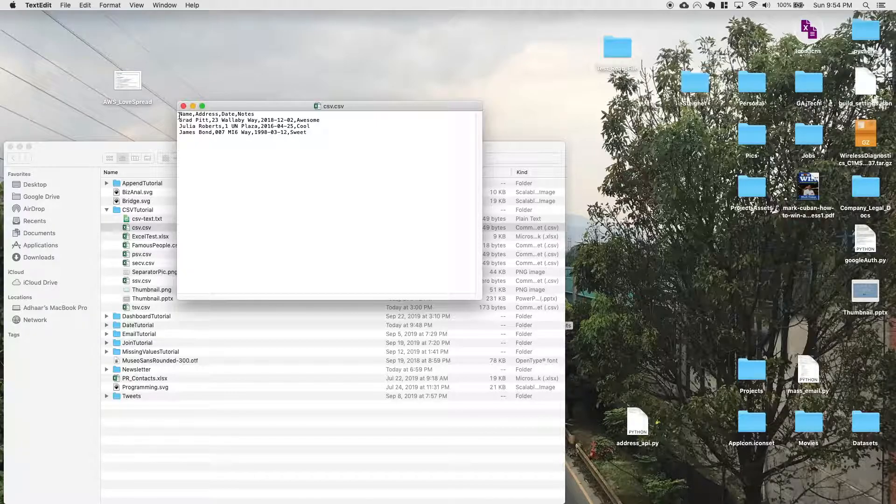
- Examine the header and rows of csv.csv for the commas separating the values, and close the file
{"action": "left_click_drag", "start_coordinate": [179, 121], "coordinate": [315, 121]}
{"action": "left_click", "coordinate": [318, 120]}
{"action": "left_click", "coordinate": [216, 133]}
{"action": "left_click", "coordinate": [262, 121]}
{"action": "left_click", "coordinate": [291, 133]}
{"action": "left_click", "coordinate": [183, 107]}
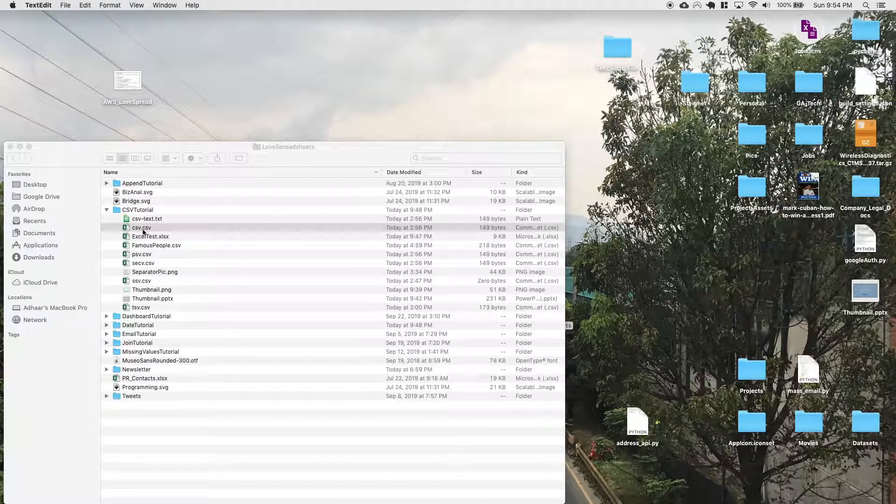
- View psv.csv in TextEdit to examine its pipe separators, and close the file
{"action": "left_click", "coordinate": [161, 256]}
{"action": "right_click", "coordinate": [161, 256]}
{"action": "mouse_move", "coordinate": [219, 268]}
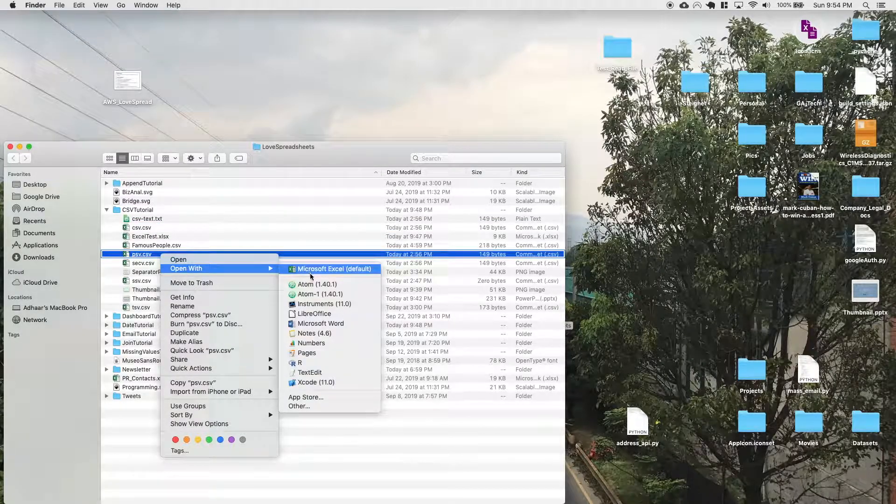
{"action": "left_click", "coordinate": [323, 371]}
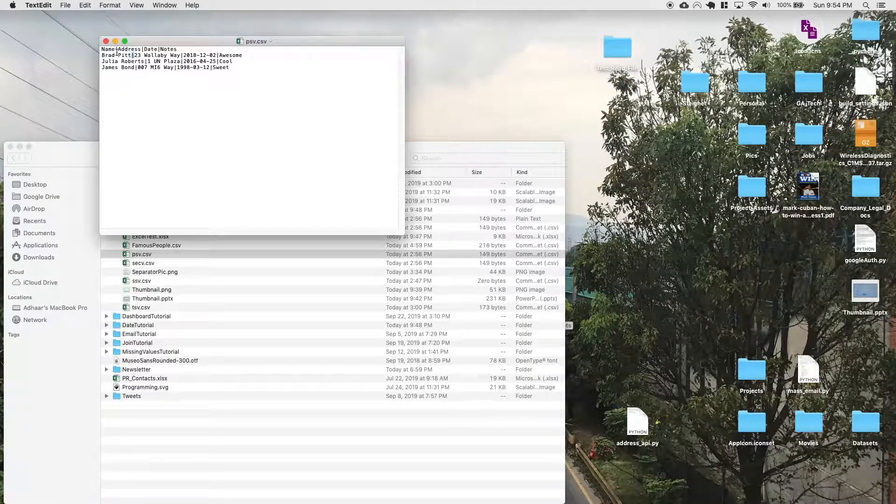
{"action": "left_click", "coordinate": [105, 42]}
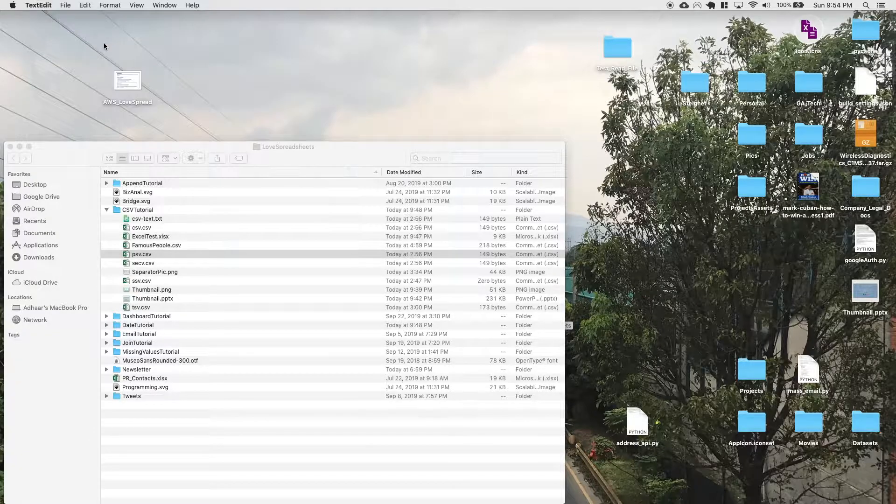
- Open secv.csv from the CSVTutorial folder in TextEdit
{"action": "left_click", "coordinate": [149, 265]}
{"action": "left_click", "coordinate": [148, 264]}
{"action": "right_click", "coordinate": [148, 264]}
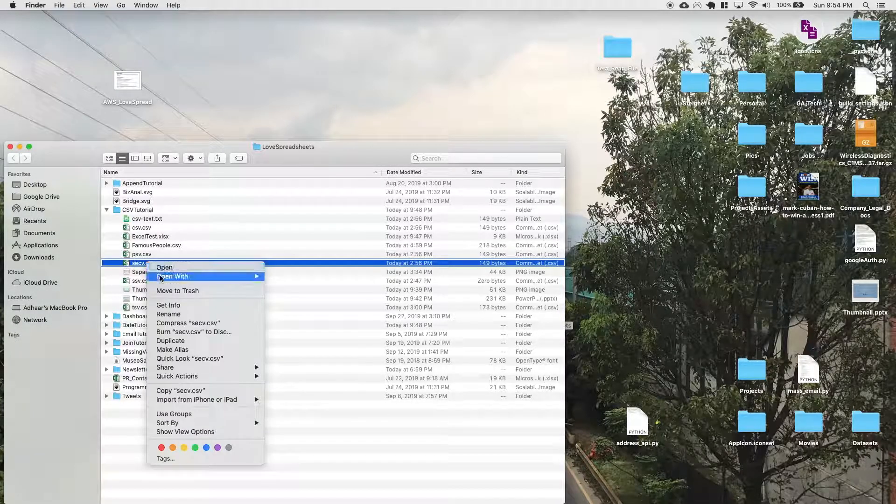
{"action": "mouse_move", "coordinate": [205, 277]}
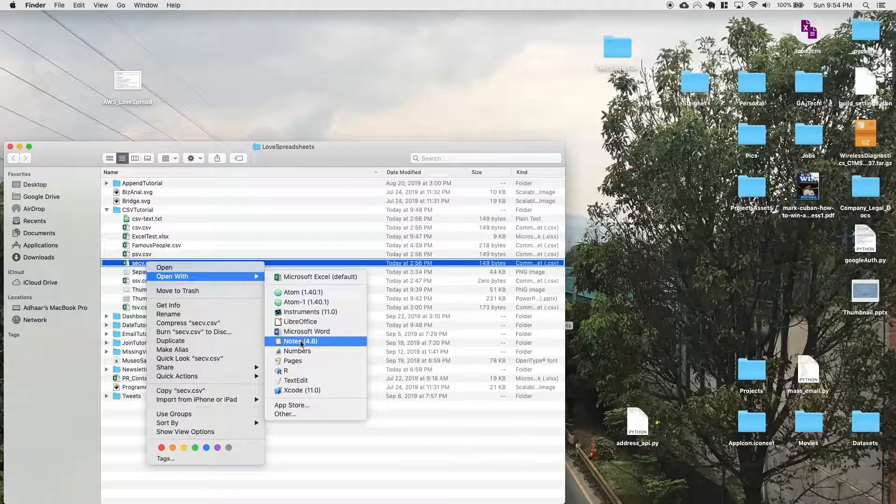
{"action": "left_click", "coordinate": [309, 381]}
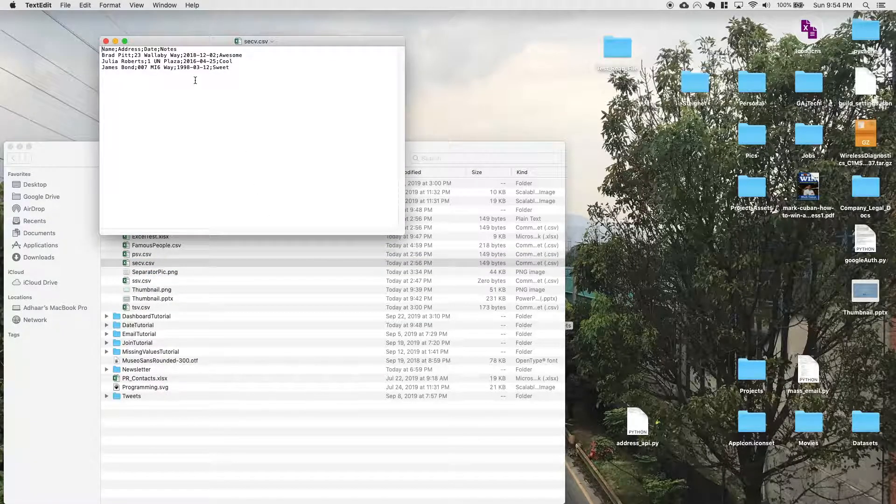
- Replace every semicolon in secv.csv with a caret (^) using find and replace
{"action": "key", "text": "super+f"}
{"action": "type", "text": ";"}
{"action": "left_click", "coordinate": [381, 54]}
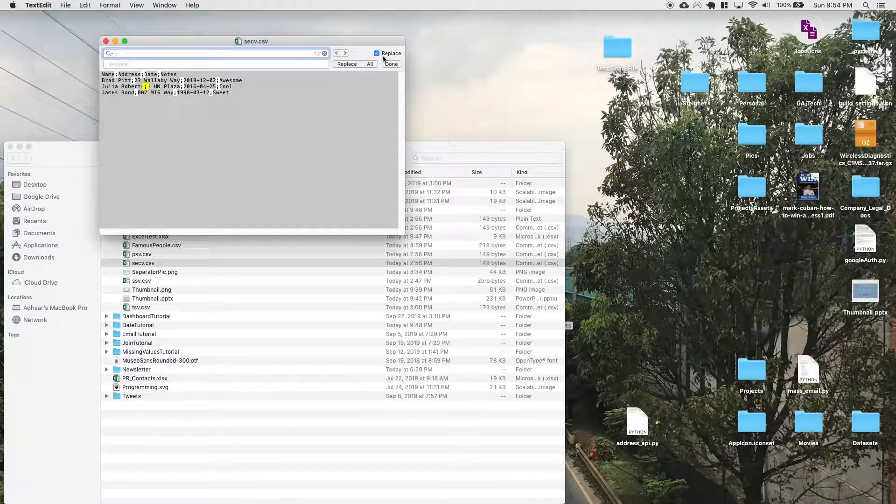
{"action": "left_click", "coordinate": [221, 64]}
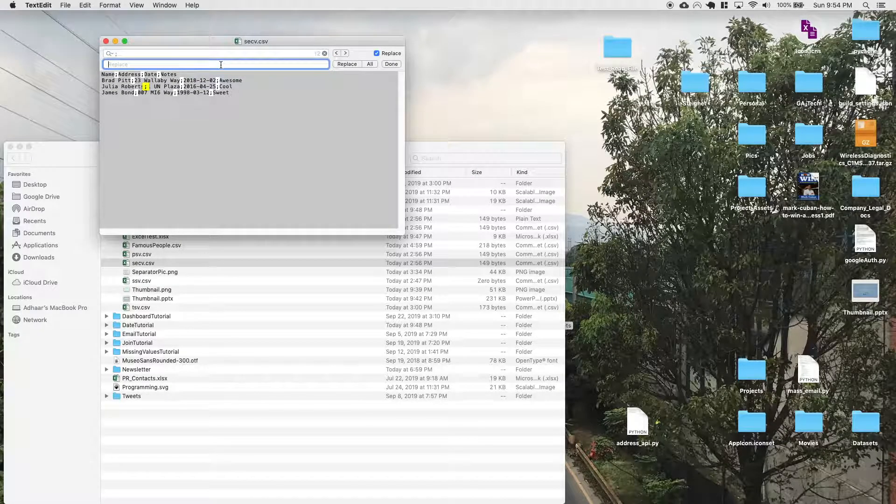
{"action": "type", "text": "^"}
{"action": "left_click", "coordinate": [369, 64]}
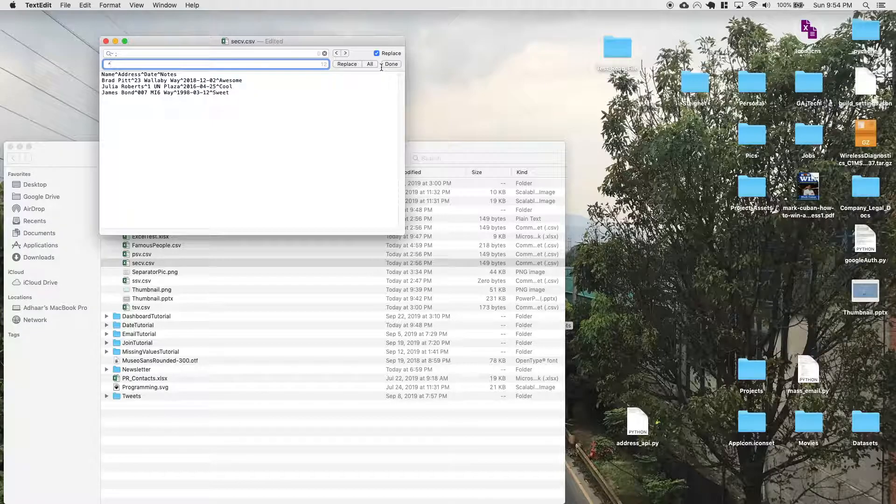
- Replace every caret (^) in secv.csv with a semicolon and close the file
{"action": "left_click", "coordinate": [105, 54]}
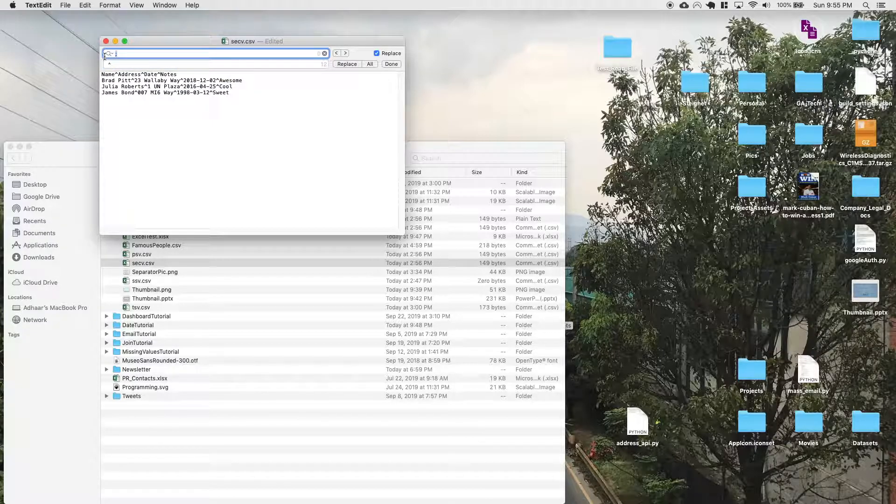
{"action": "type", "text": "^"}
{"action": "left_click", "coordinate": [124, 63]}
{"action": "key", "text": "BackSpace"}
{"action": "type", "text": ";"}
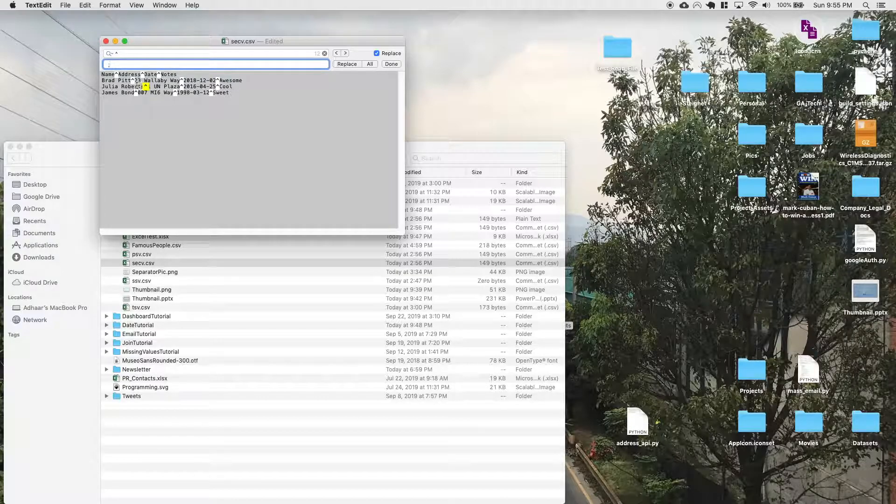
{"action": "left_click", "coordinate": [368, 63]}
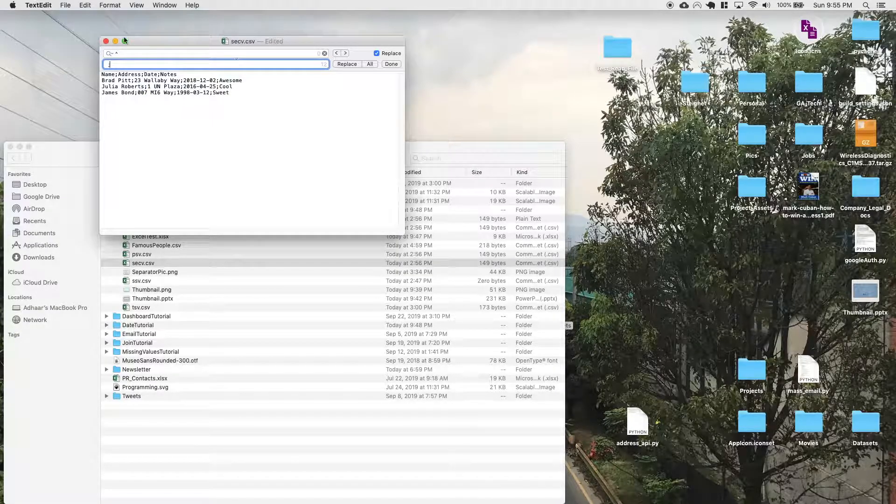
{"action": "left_click", "coordinate": [106, 41]}
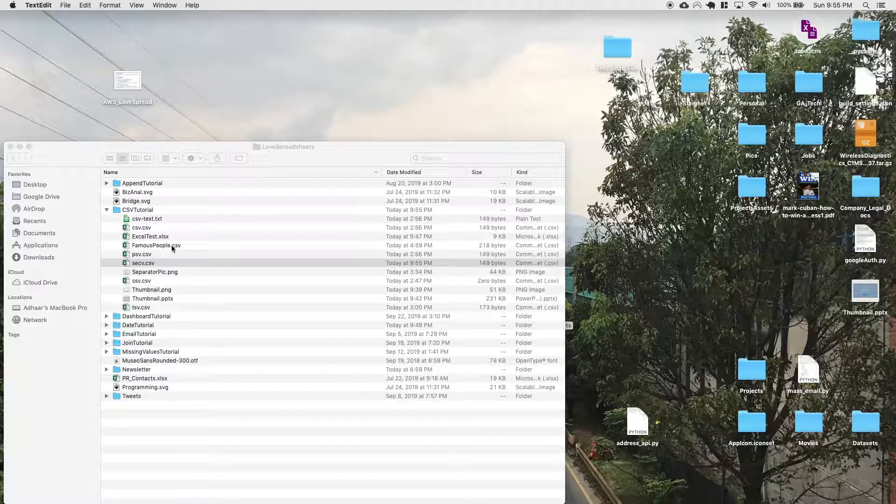
- View csv-text.txt in TextEdit to examine its comma-separated contents, and close the file
{"action": "left_click", "coordinate": [147, 226]}
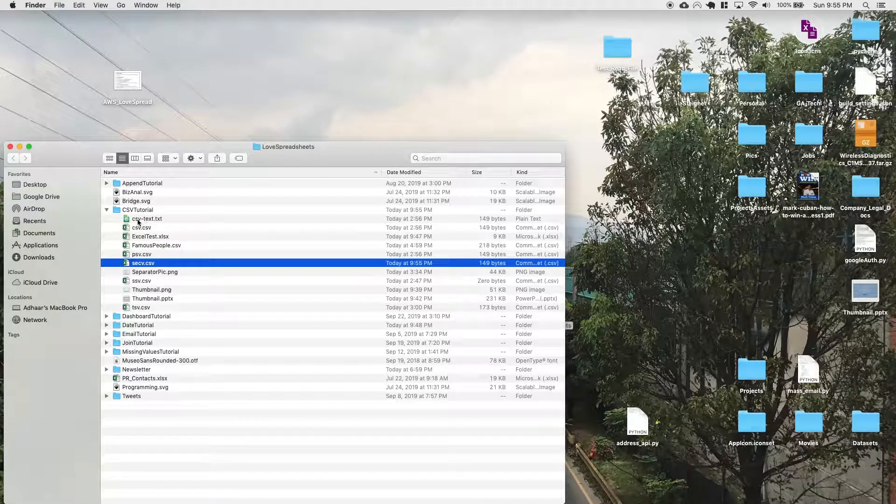
{"action": "left_click", "coordinate": [146, 218]}
{"action": "right_click", "coordinate": [146, 219]}
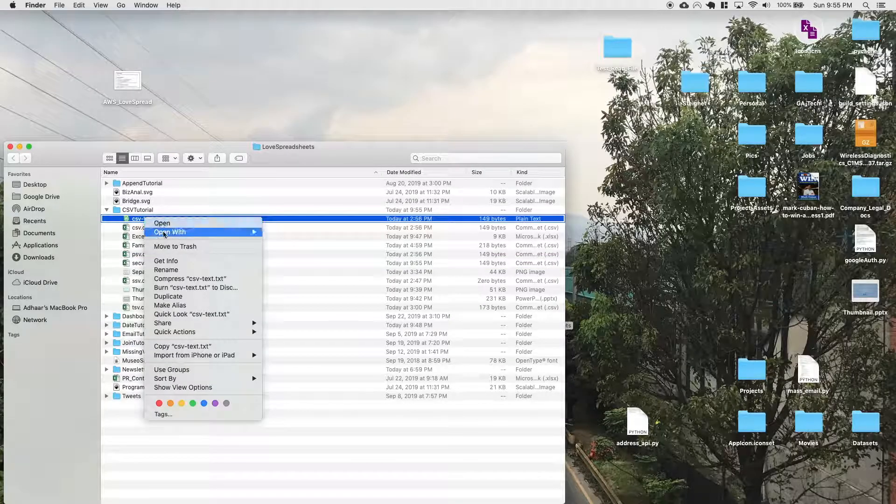
{"action": "mouse_move", "coordinate": [224, 232]}
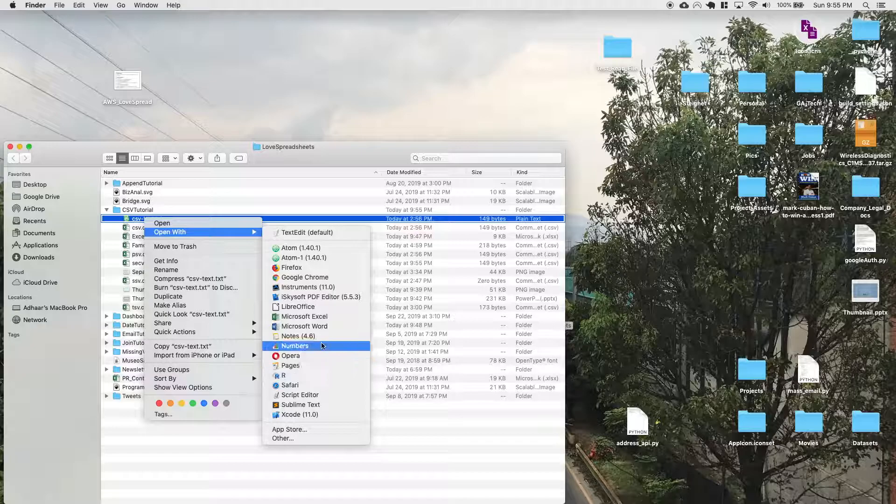
{"action": "left_click", "coordinate": [306, 233]}
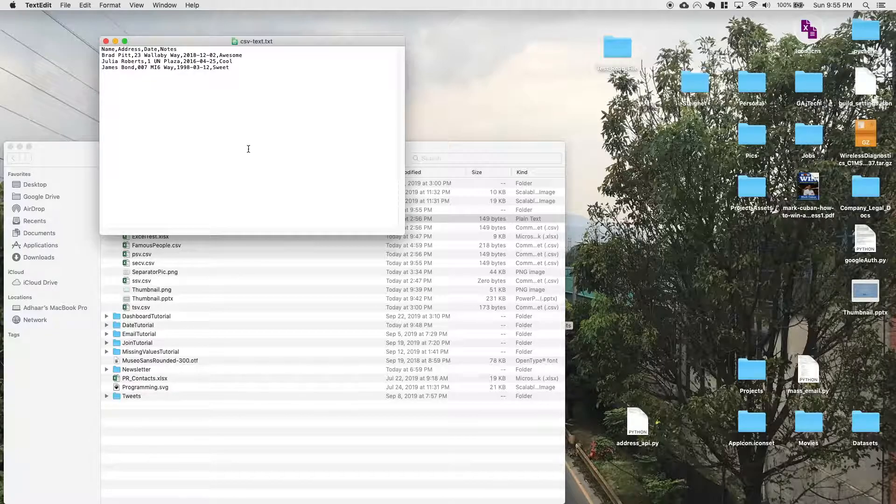
{"action": "left_click", "coordinate": [106, 41]}
- Open ExcelTest.xlsx with TextEdit, chosen from all installed applications, to examine its contents as text, and close the file
{"action": "left_click", "coordinate": [185, 237]}
{"action": "left_click", "coordinate": [179, 237]}
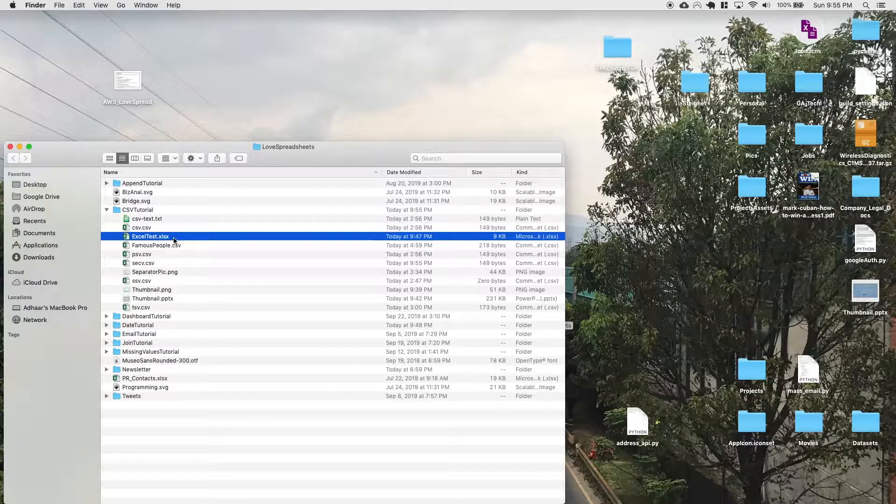
{"action": "right_click", "coordinate": [174, 237]}
{"action": "mouse_move", "coordinate": [233, 251]}
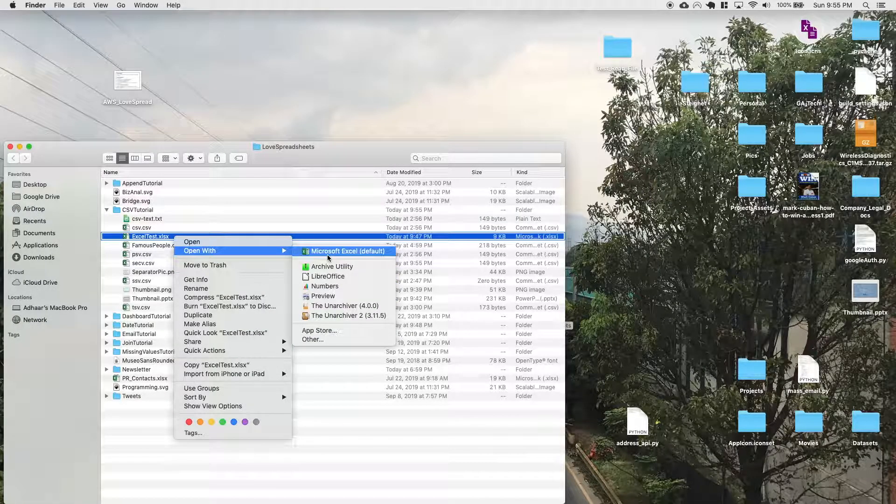
{"action": "left_click", "coordinate": [333, 338]}
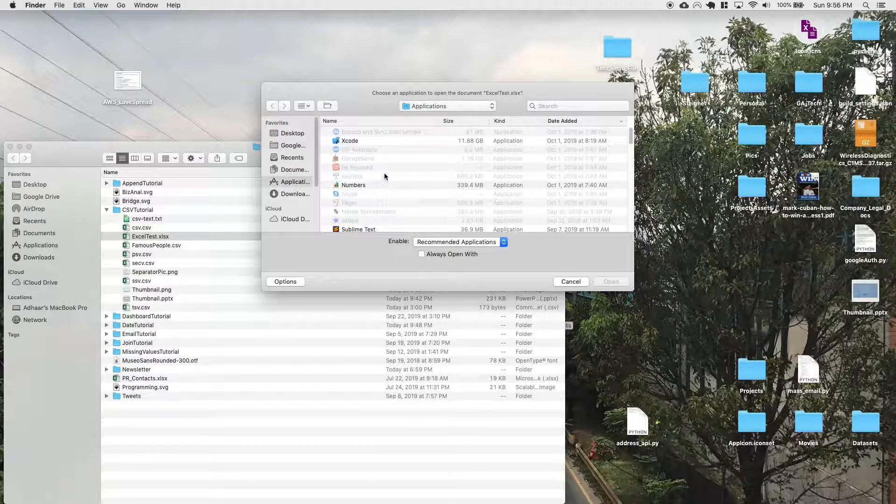
{"action": "scroll", "coordinate": [381, 177], "scroll_direction": "down", "scroll_amount": 5}
{"action": "scroll", "coordinate": [381, 178], "scroll_direction": "down", "scroll_amount": 5}
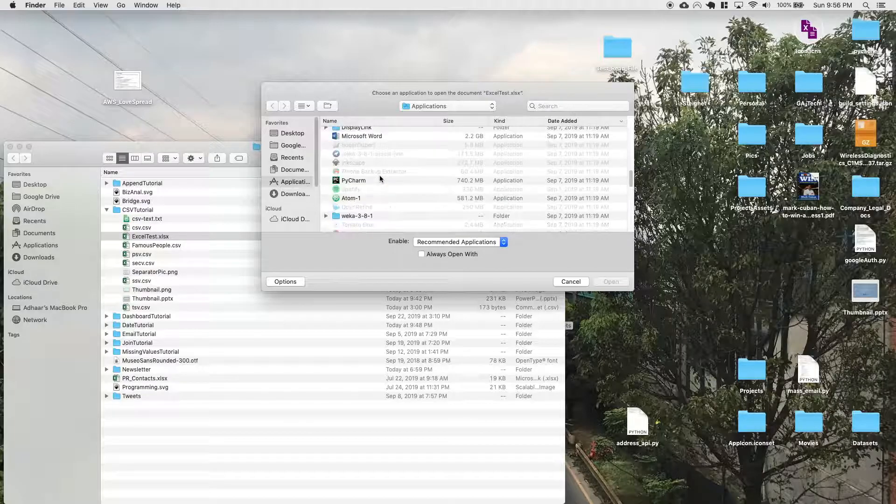
{"action": "scroll", "coordinate": [372, 169], "scroll_direction": "down", "scroll_amount": 2}
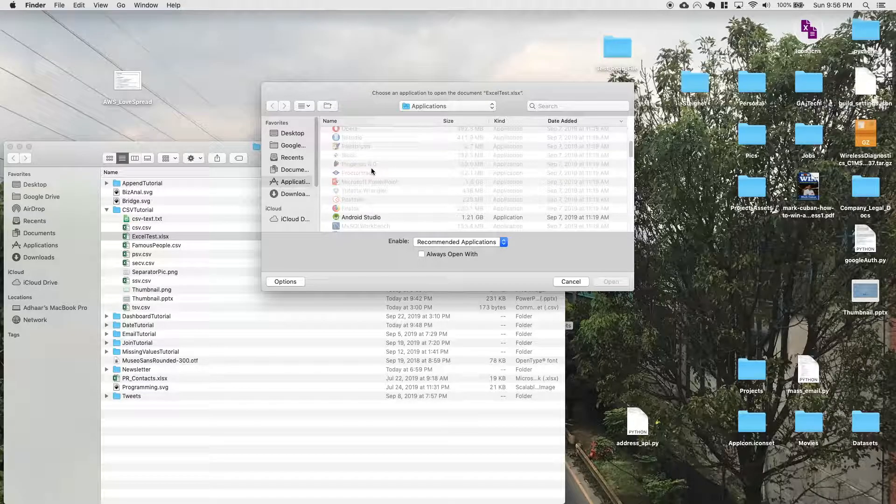
{"action": "scroll", "coordinate": [370, 169], "scroll_direction": "down", "scroll_amount": 5}
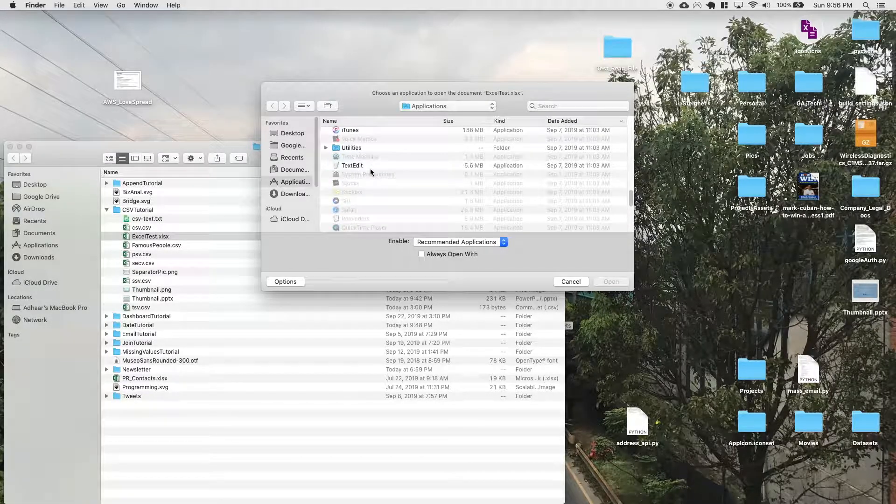
{"action": "double_click", "coordinate": [364, 164]}
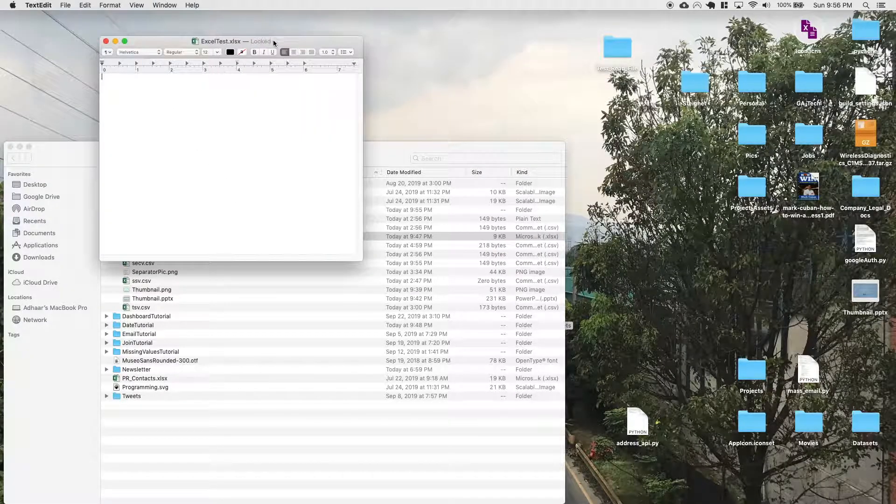
{"action": "left_click", "coordinate": [106, 41]}
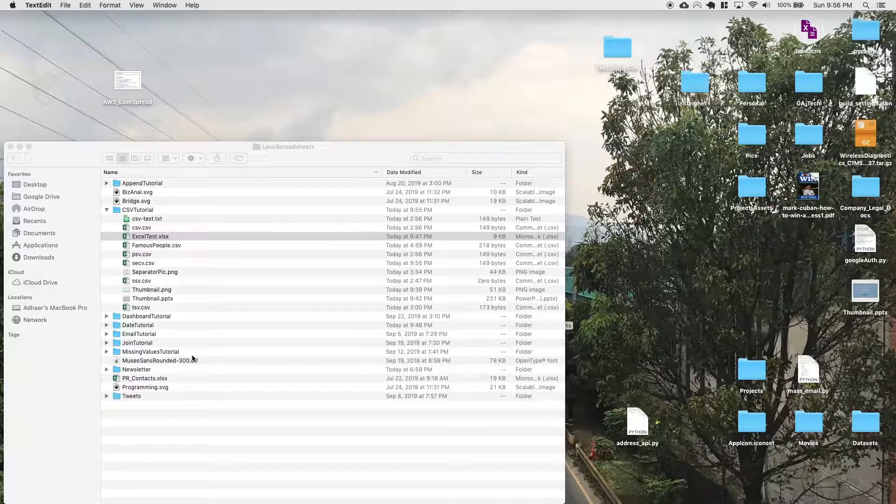
- Open csv.csv in Microsoft Excel and autofit columns A through C to their contents
{"action": "left_click", "coordinate": [156, 246]}
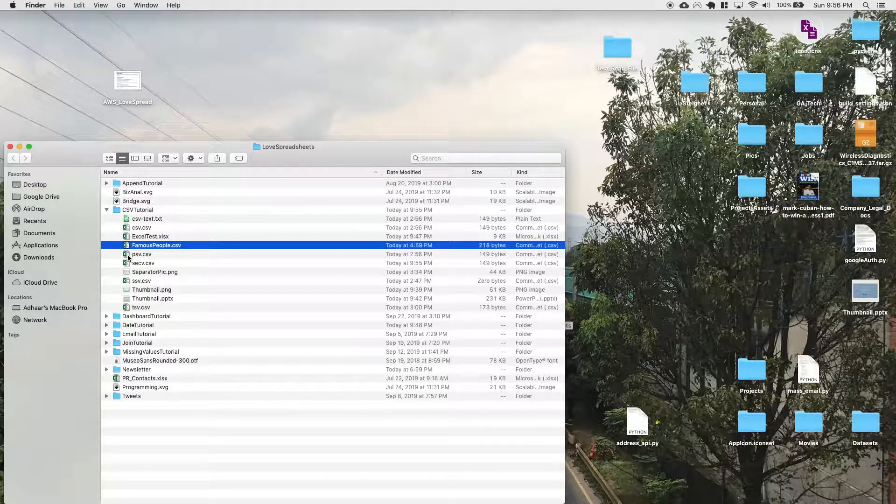
{"action": "double_click", "coordinate": [142, 228]}
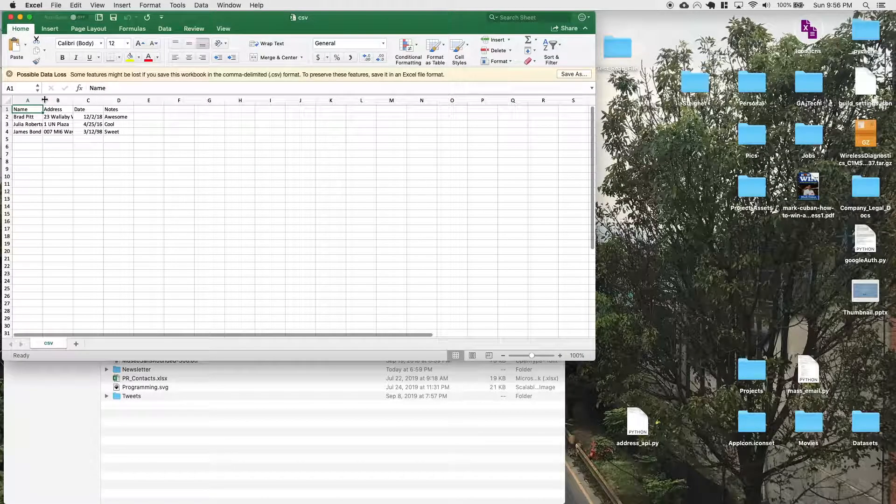
{"action": "double_click", "coordinate": [44, 99]}
{"action": "double_click", "coordinate": [75, 100]}
{"action": "double_click", "coordinate": [116, 100]}
- Open csv.csv in TextEdit to compare its text with the Excel sheet, and close both without saving
{"action": "left_click_drag", "start_coordinate": [253, 26], "coordinate": [370, 78]}
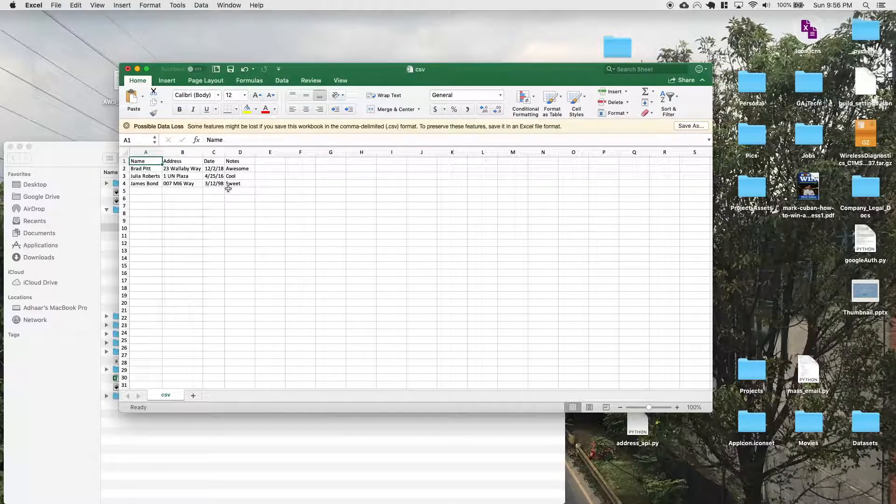
{"action": "left_click_drag", "start_coordinate": [353, 71], "coordinate": [464, 66]}
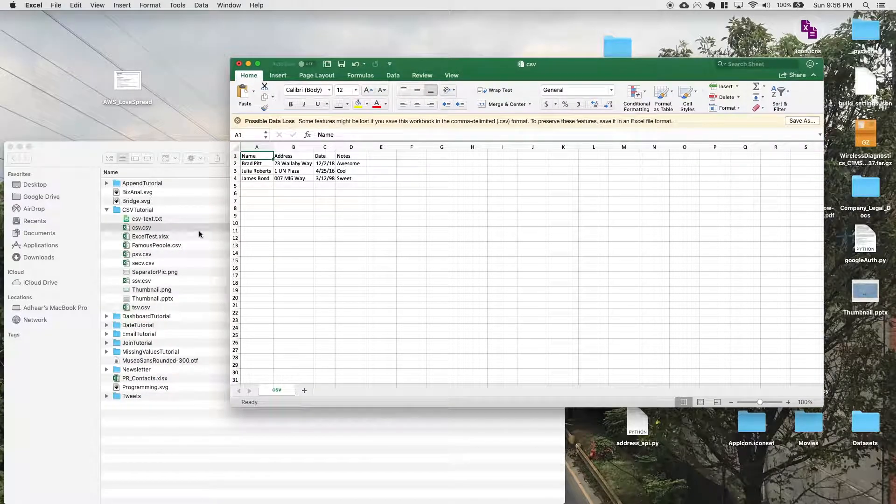
{"action": "left_click", "coordinate": [195, 230]}
{"action": "right_click", "coordinate": [181, 229]}
{"action": "mouse_move", "coordinate": [207, 242]}
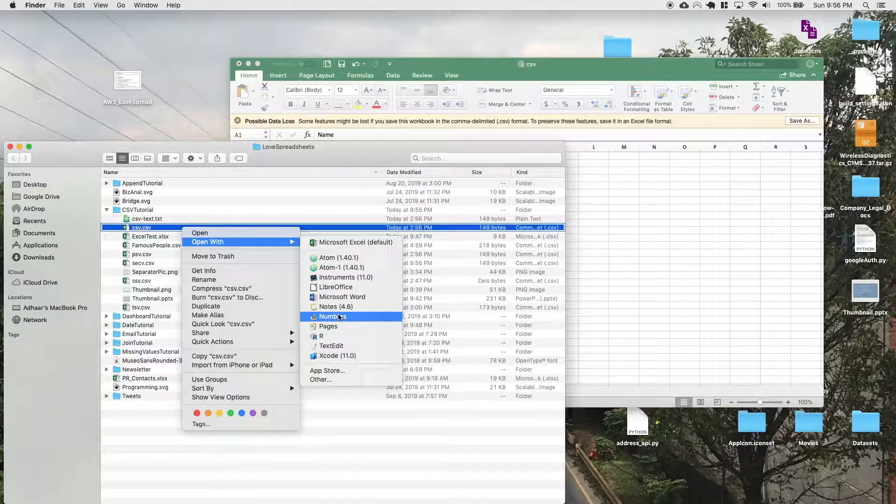
{"action": "left_click", "coordinate": [337, 346]}
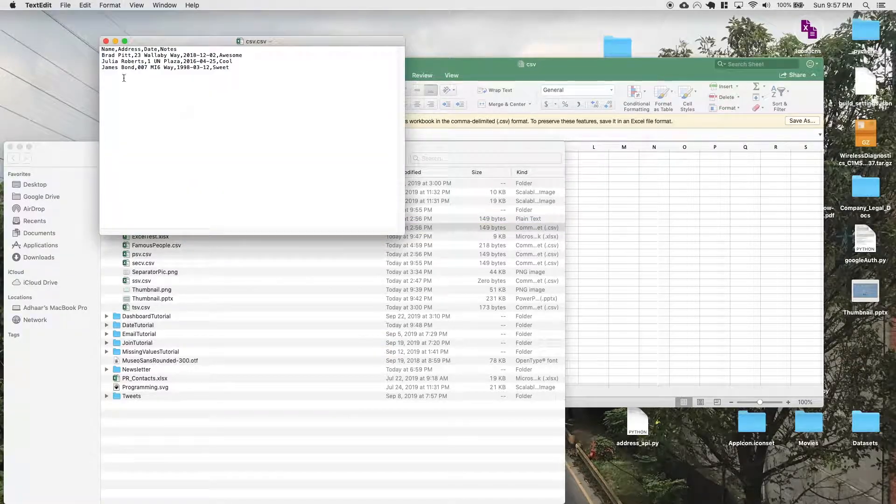
{"action": "left_click", "coordinate": [634, 199]}
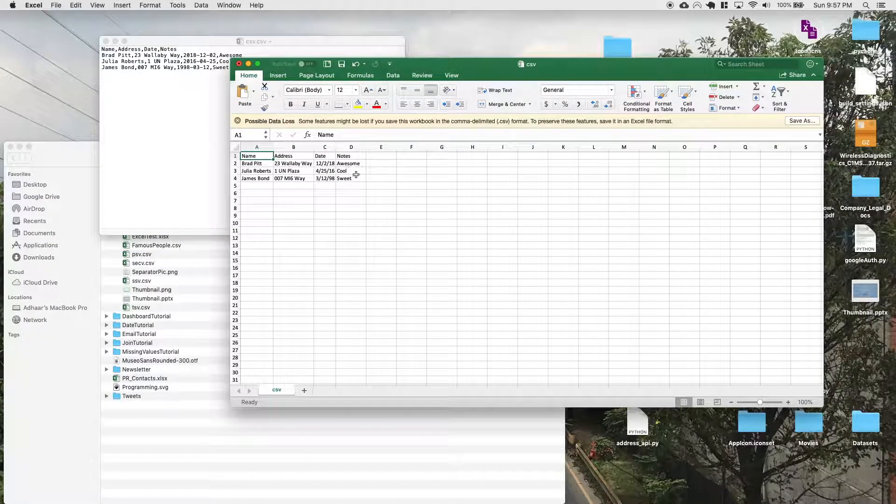
{"action": "left_click", "coordinate": [106, 41]}
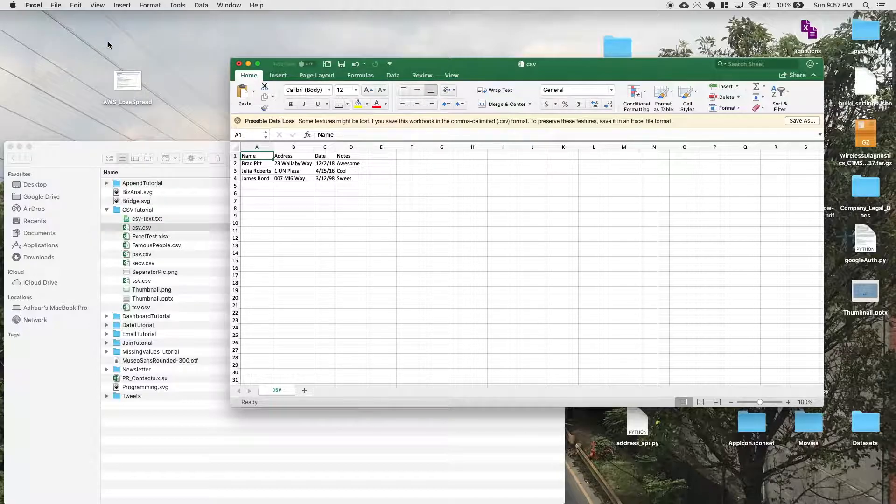
{"action": "left_click", "coordinate": [238, 64]}
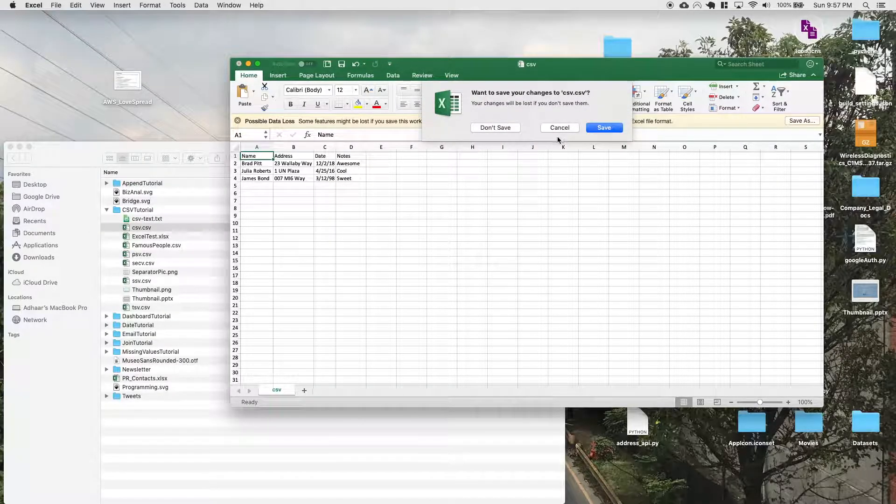
{"action": "left_click", "coordinate": [505, 127]}
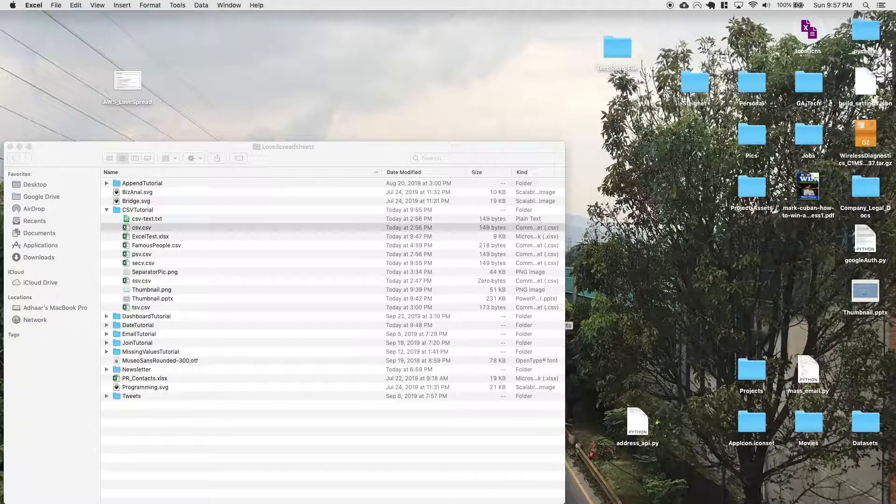
- Open psv.csv in Excel and autofit column A to its contents
{"action": "left_click", "coordinate": [148, 255]}
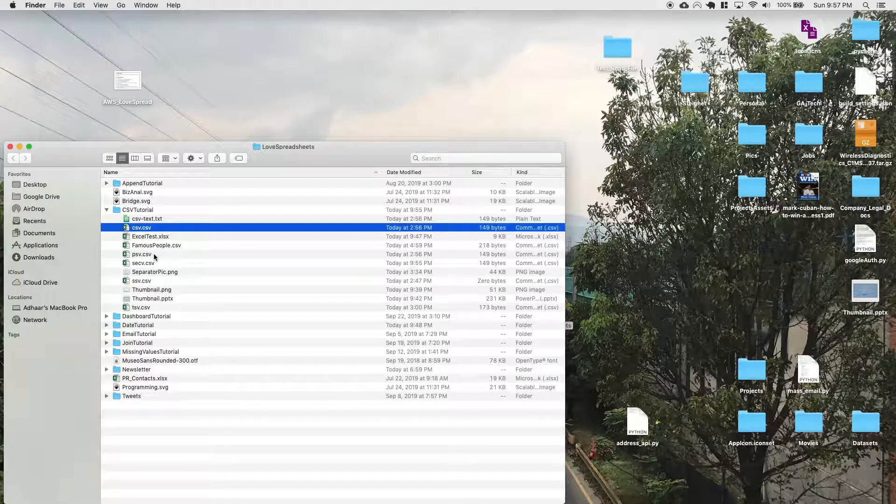
{"action": "left_click", "coordinate": [149, 255]}
{"action": "double_click", "coordinate": [148, 256]}
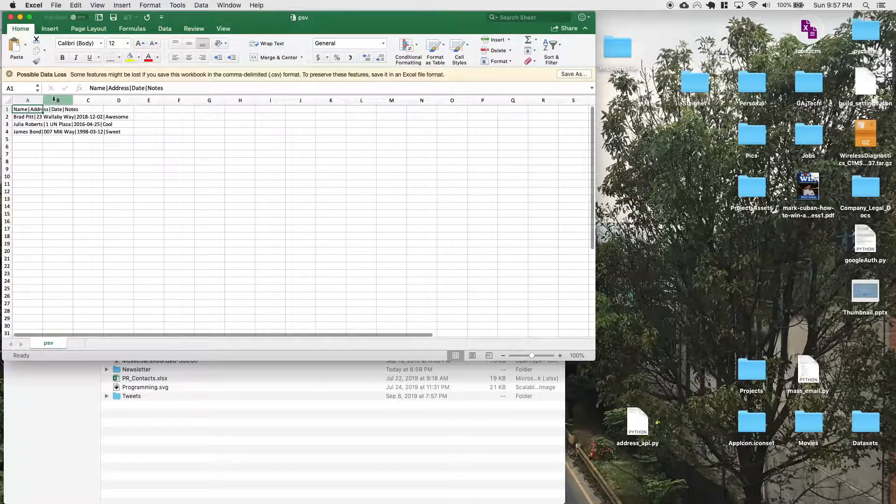
{"action": "double_click", "coordinate": [43, 100]}
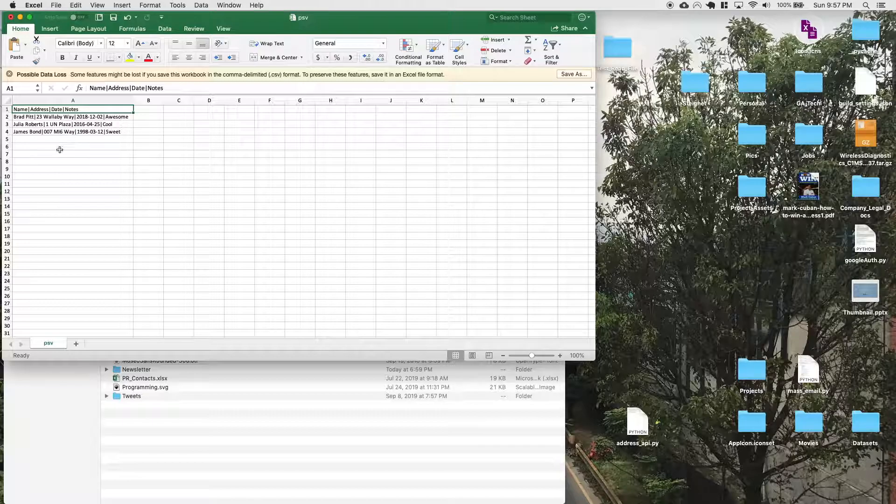
{"action": "left_click_drag", "start_coordinate": [201, 21], "coordinate": [238, 28]}
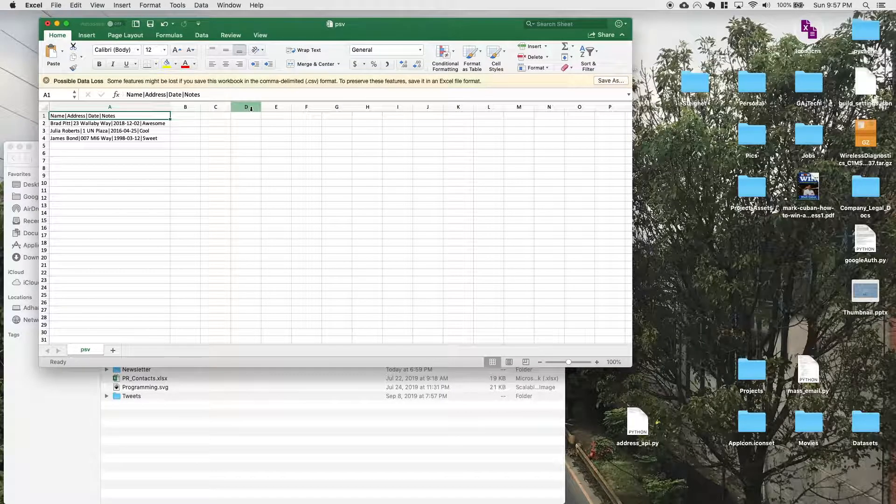
- Start splitting column A with Text to Columns, treating the data as delimited
{"action": "left_click", "coordinate": [126, 107]}
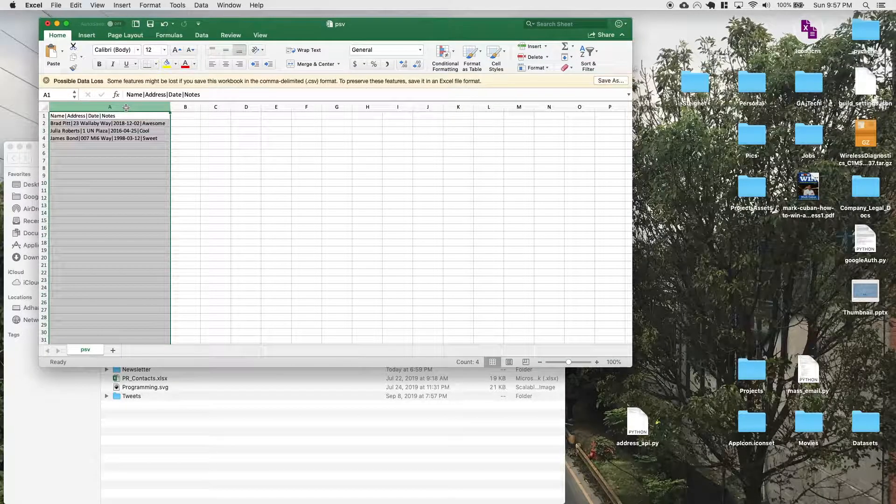
{"action": "left_click", "coordinate": [200, 37]}
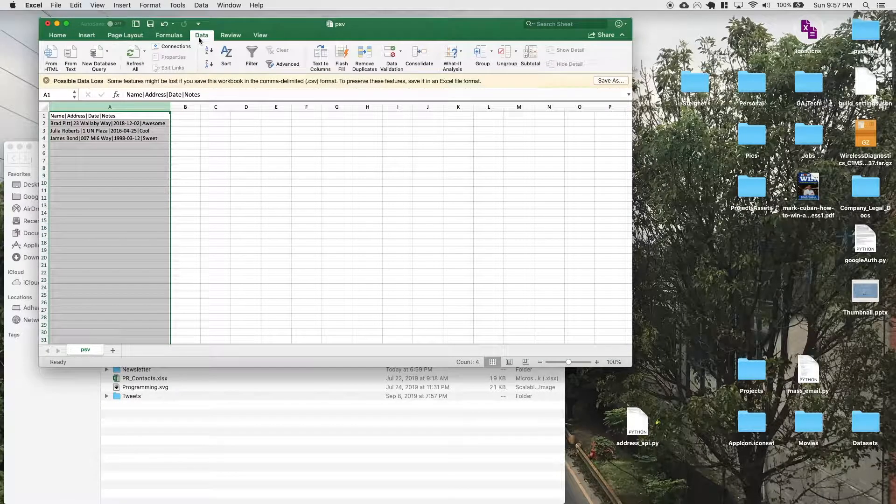
{"action": "left_click", "coordinate": [321, 59]}
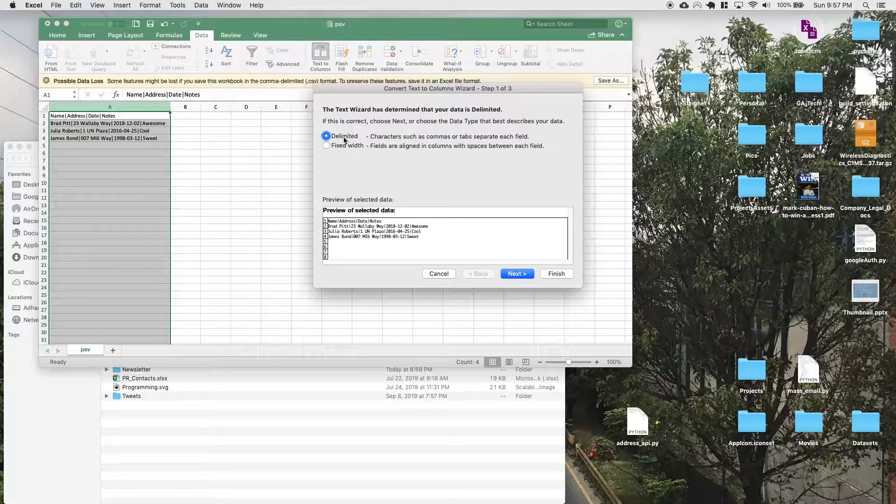
{"action": "left_click", "coordinate": [516, 274]}
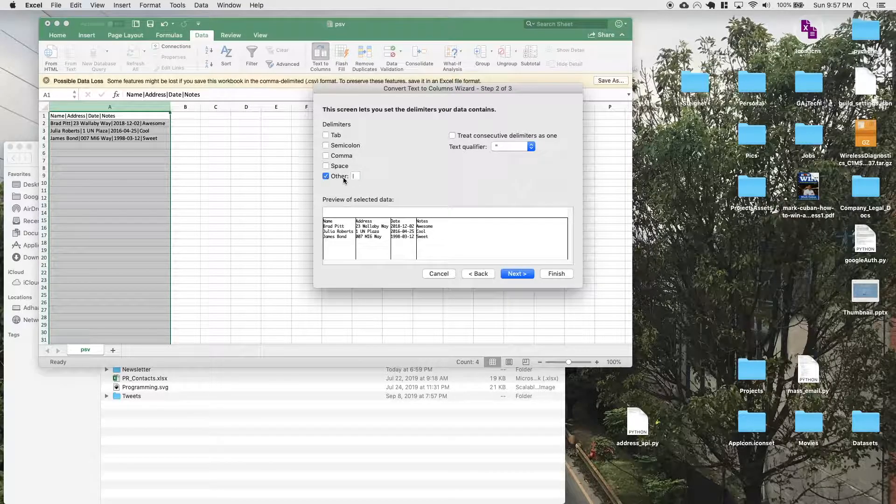
- Preview the column split with the space, comma, semicolon and tab delimiters in place of the custom pipe
{"action": "left_click", "coordinate": [357, 178]}
{"action": "left_click", "coordinate": [326, 176]}
{"action": "left_click", "coordinate": [326, 166]}
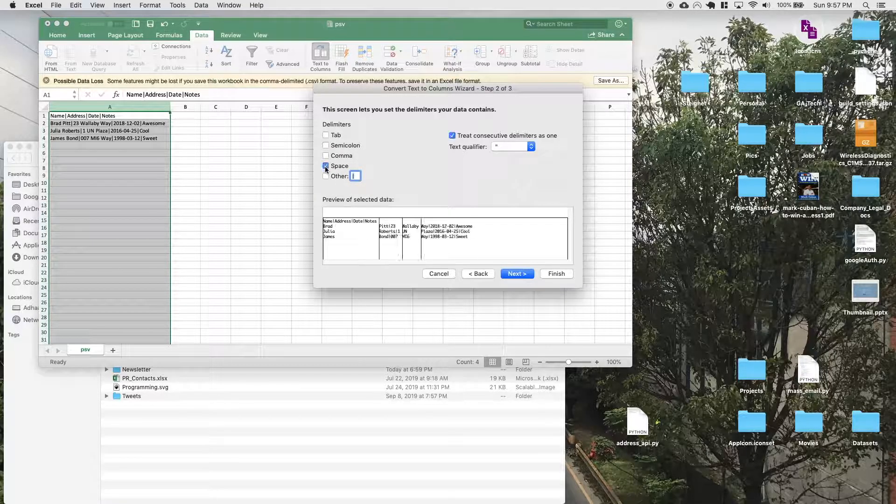
{"action": "left_click", "coordinate": [325, 166]}
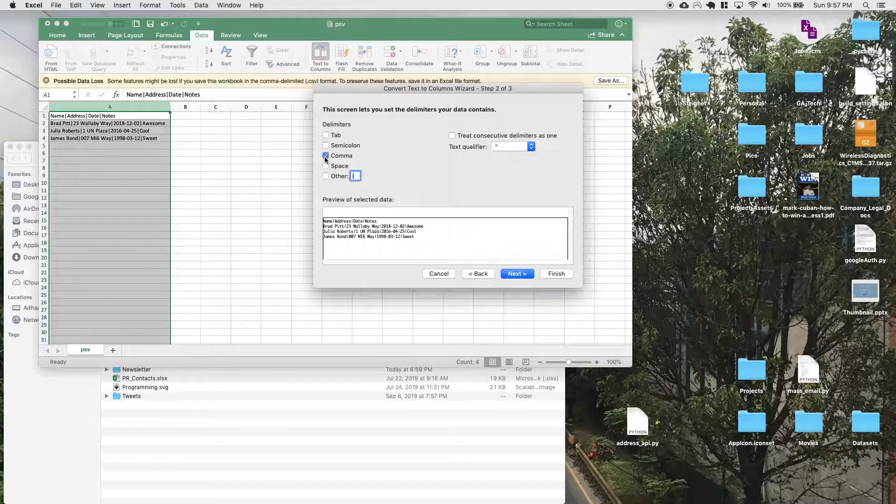
{"action": "left_click", "coordinate": [326, 145]}
{"action": "left_click", "coordinate": [326, 134]}
{"action": "left_click", "coordinate": [326, 135]}
- Split column A at the custom pipe (|) delimiter with the General format, and autofit columns B and C
{"action": "left_click", "coordinate": [325, 176]}
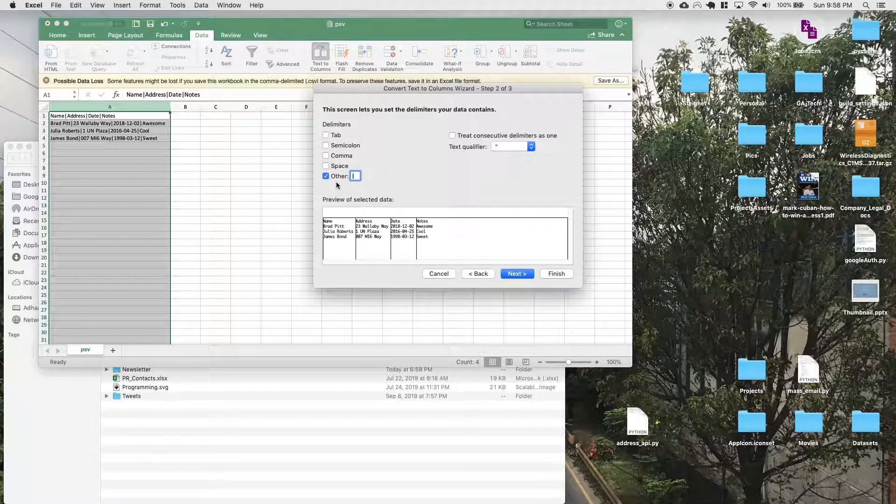
{"action": "left_click", "coordinate": [518, 274]}
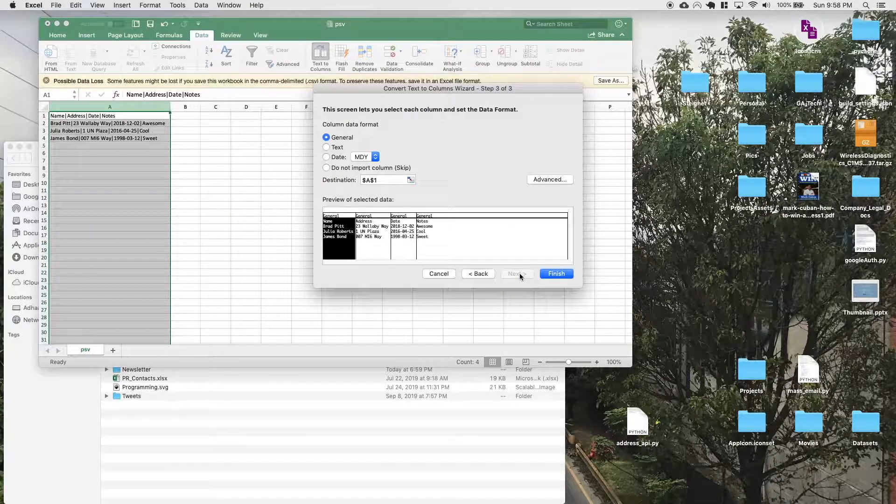
{"action": "left_click", "coordinate": [556, 274]}
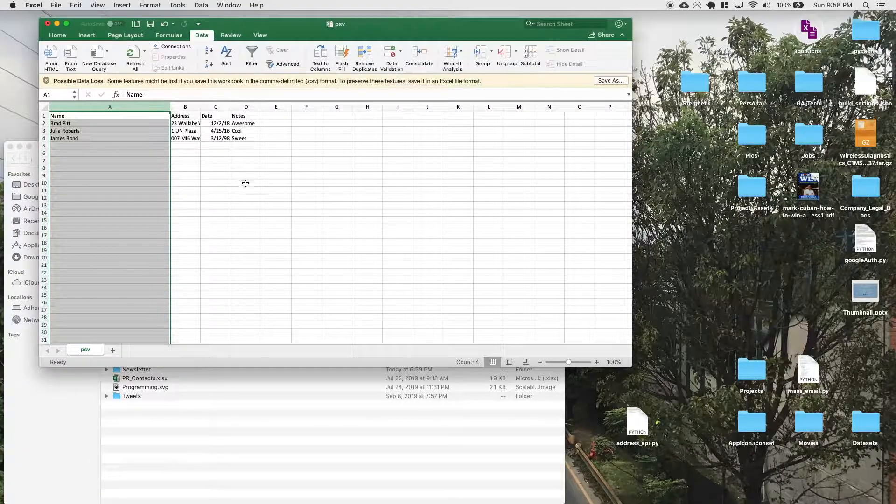
{"action": "double_click", "coordinate": [201, 106]}
{"action": "double_click", "coordinate": [241, 107]}
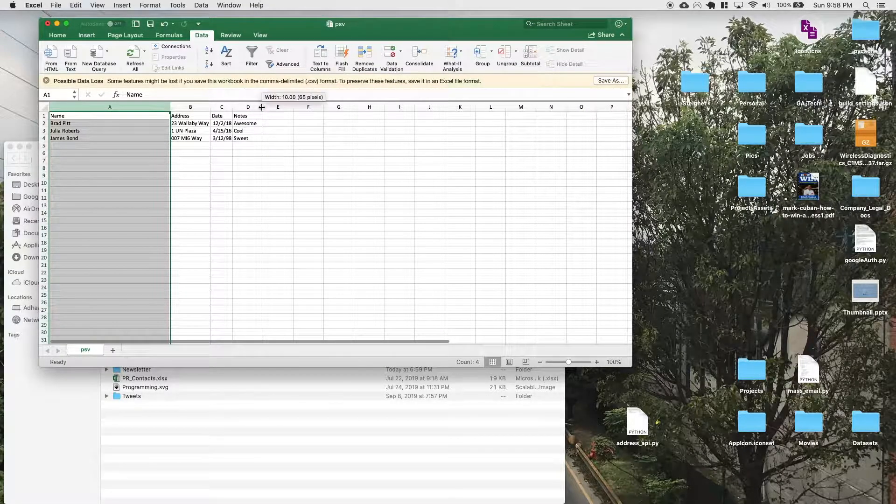
- Add a new sheet to the psv workbook and choose secv.csv as the text file to import
{"action": "left_click", "coordinate": [114, 351]}
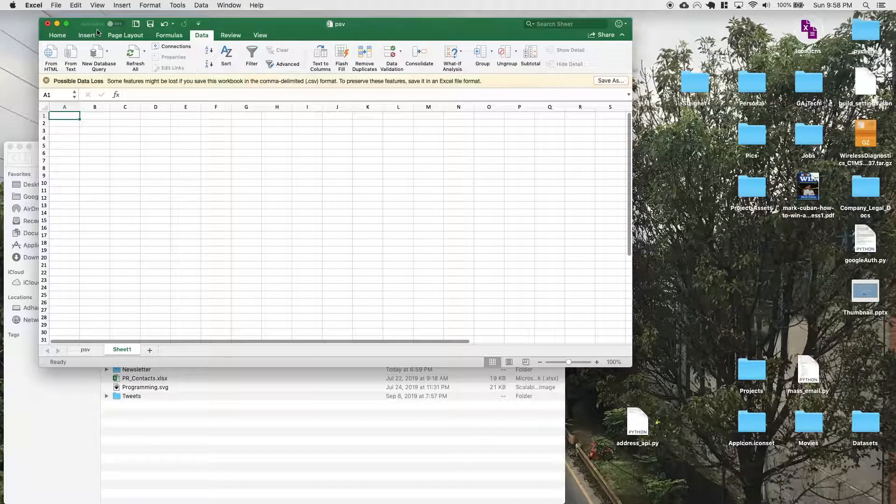
{"action": "left_click", "coordinate": [71, 60]}
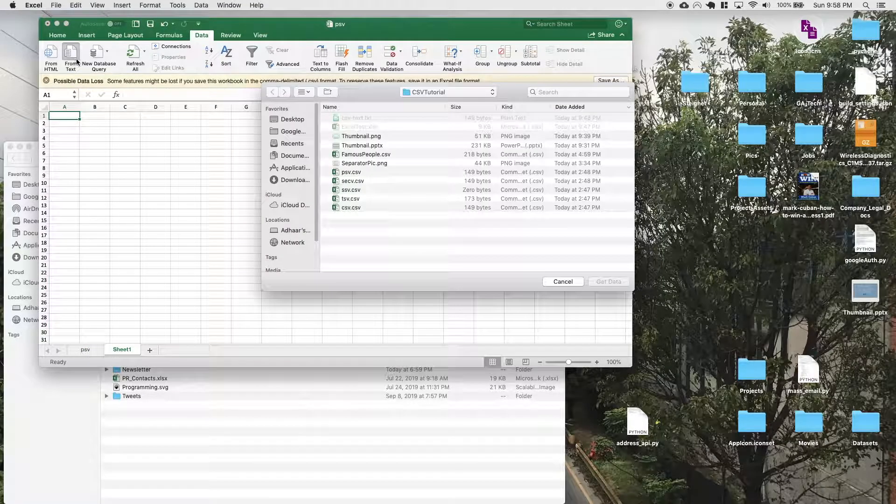
{"action": "double_click", "coordinate": [362, 175]}
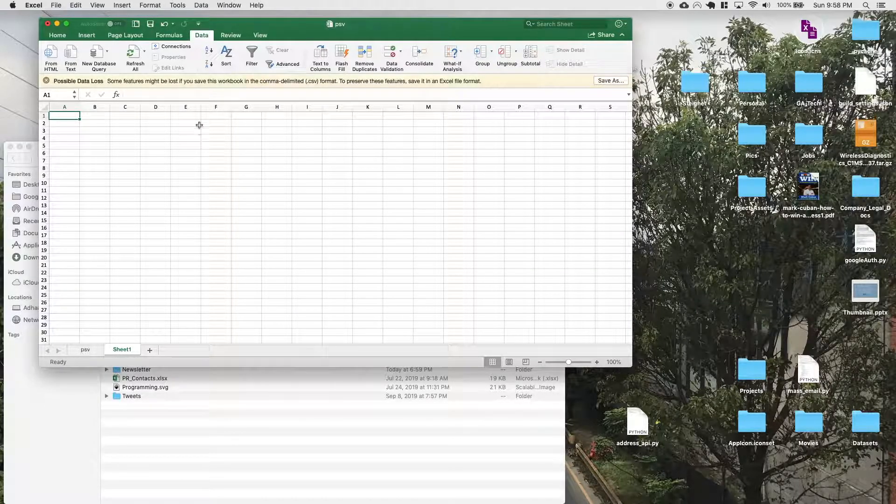
{"action": "left_click", "coordinate": [70, 57]}
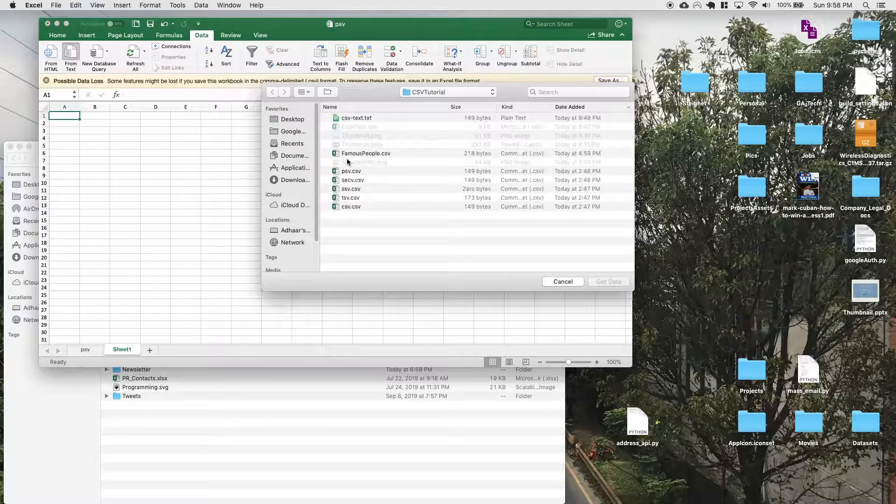
{"action": "double_click", "coordinate": [360, 180]}
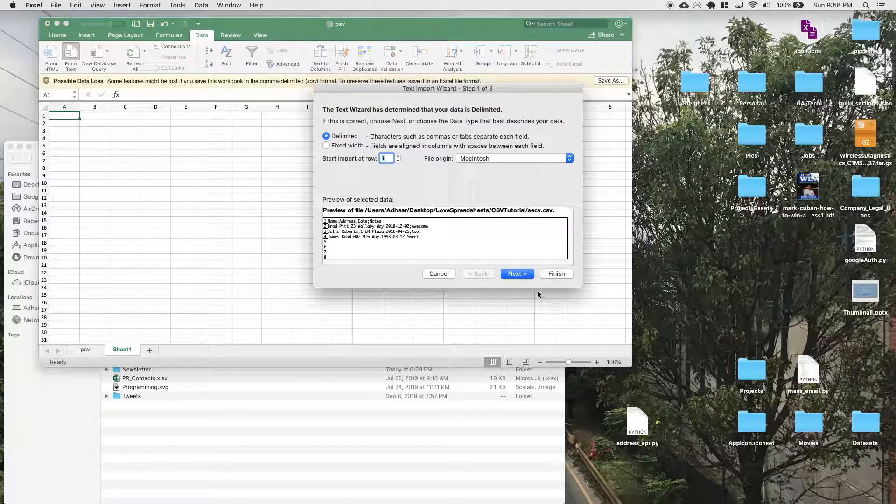
- Import secv.csv as semicolon-delimited data into the existing sheet at cell A1
{"action": "left_click", "coordinate": [517, 273]}
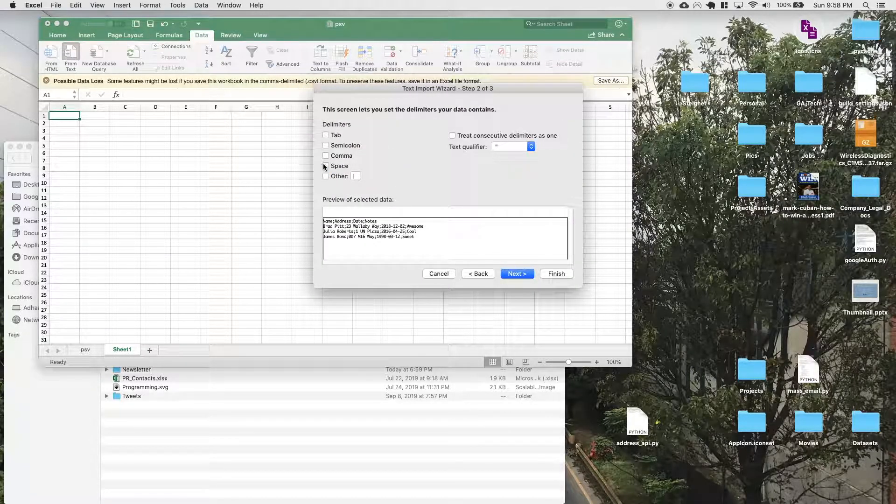
{"action": "left_click", "coordinate": [326, 145]}
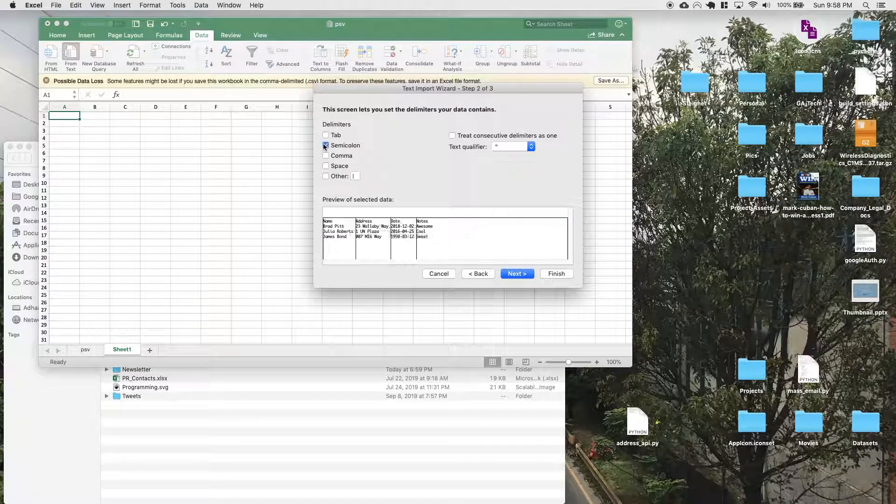
{"action": "left_click", "coordinate": [514, 273]}
{"action": "left_click", "coordinate": [556, 278]}
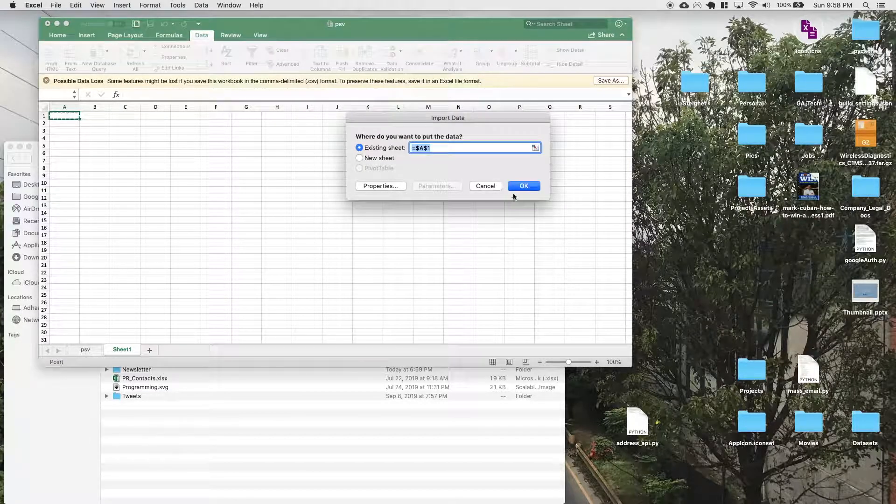
{"action": "left_click", "coordinate": [516, 186]}
- Autofit columns C and D of the imported data, and close the psv workbook without saving
{"action": "double_click", "coordinate": [144, 107]}
{"action": "double_click", "coordinate": [170, 107]}
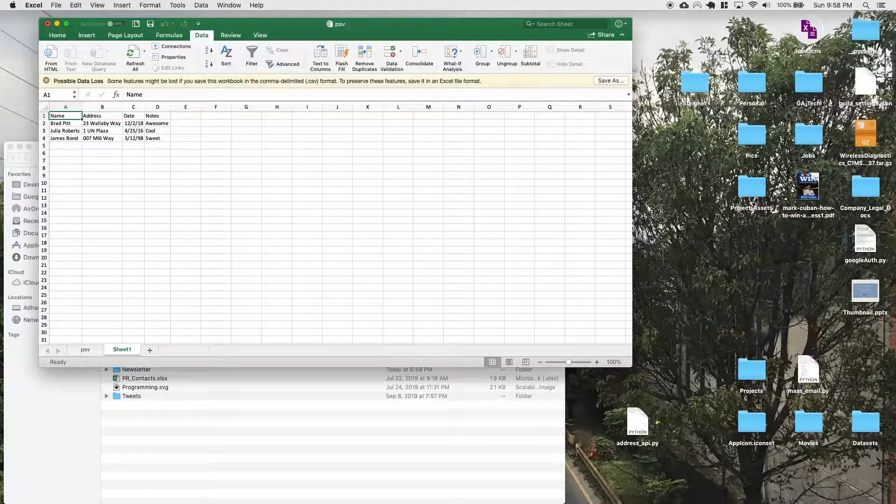
{"action": "left_click", "coordinate": [47, 23]}
{"action": "left_click", "coordinate": [316, 88]}
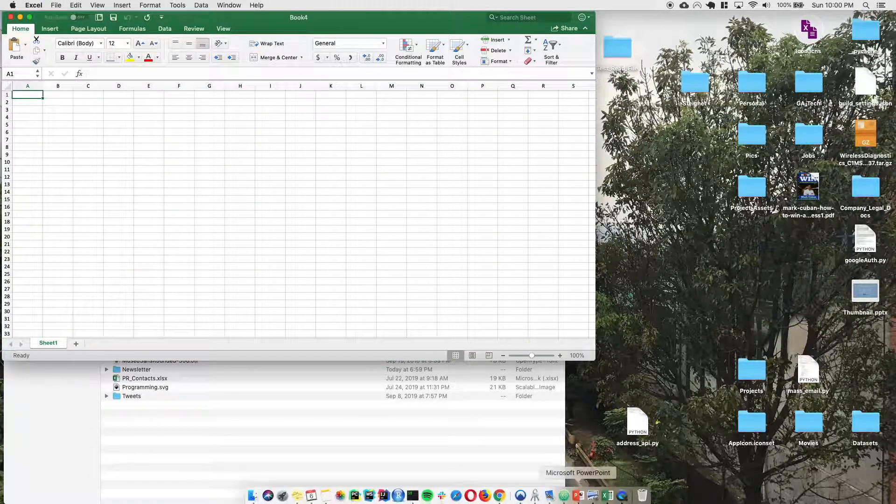
- Switch to Atom and enter the header row "Name,Occupation" in the empty untitled file
{"action": "left_click", "coordinate": [564, 496]}
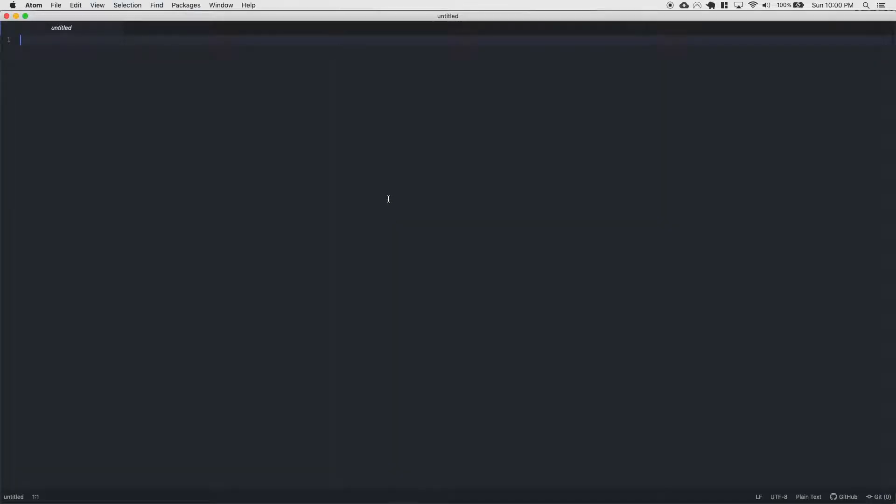
{"action": "type", "text": "Name,"}
{"action": "key", "text": "BackSpace"}
{"action": "type", "text": "Occupation"}
{"action": "key", "text": "Return"}
- Enter two data rows under the header: "Lebron James,Basketball player" and "Joe Montana, Football player"
{"action": "type", "text": "Leb"}
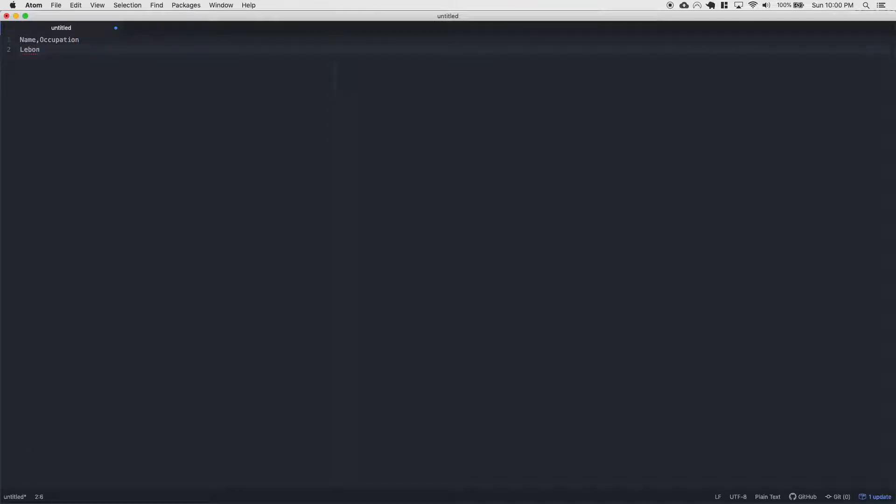
{"action": "type", "text": "ron James, Basketball lay"}
{"action": "key", "text": "BackSpace"}
{"action": "key", "text": "super+Right"}
{"action": "key", "text": "Return"}
{"action": "type", "text": "Joe Montana, Football player"}
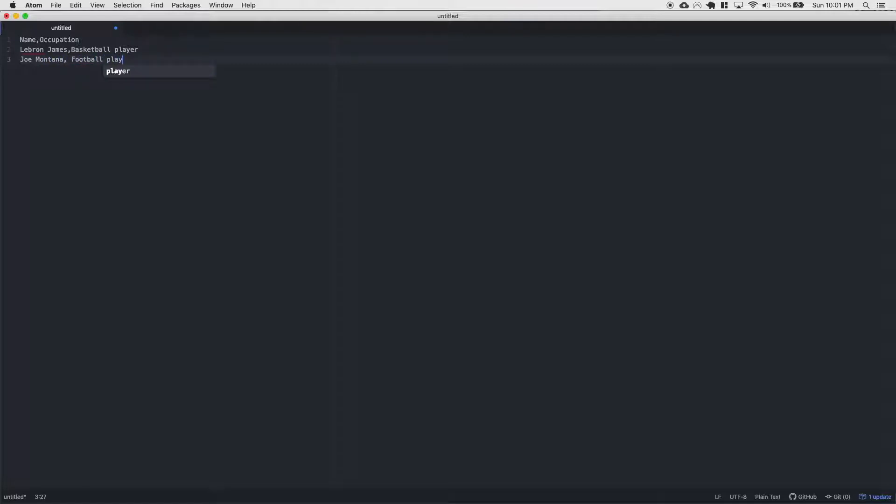
- Remove the space after the comma in the Joe Montana row
{"action": "key", "text": "Left"}
{"action": "key", "text": "Left"}
{"action": "key", "text": "Left"}
{"action": "key", "text": "Left"}
{"action": "key", "text": "Left"}
{"action": "key", "text": "Left"}
{"action": "key", "text": "Left"}
{"action": "key", "text": "Left"}
{"action": "key", "text": "BackSpace"}
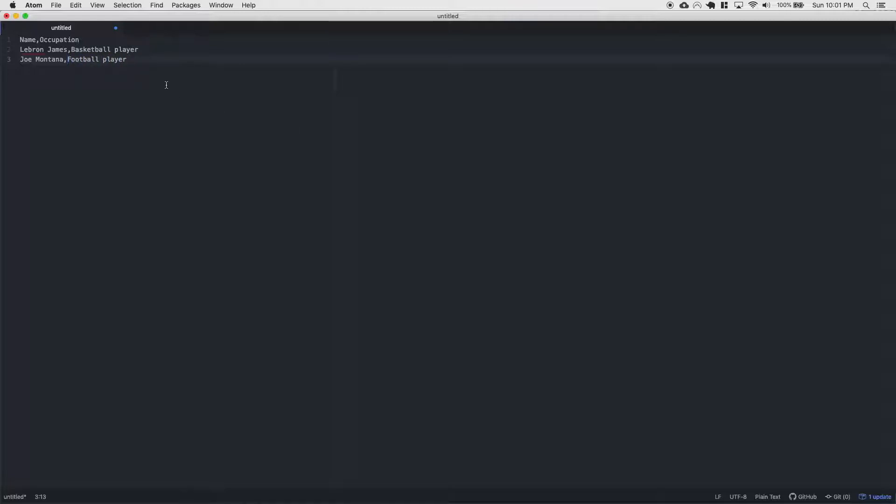
- Save the file as athletes.csv in the CSVTutorial folder and close the editor window
{"action": "key", "text": "super+s"}
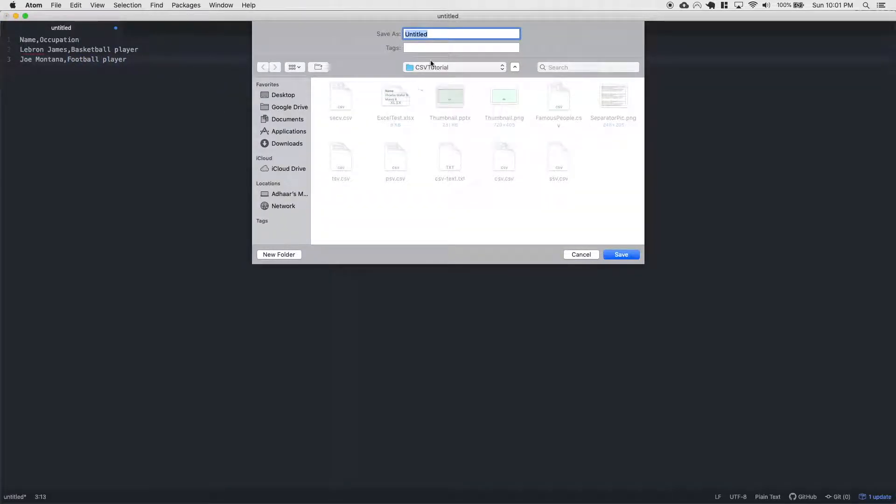
{"action": "type", "text": "athletes.csv"}
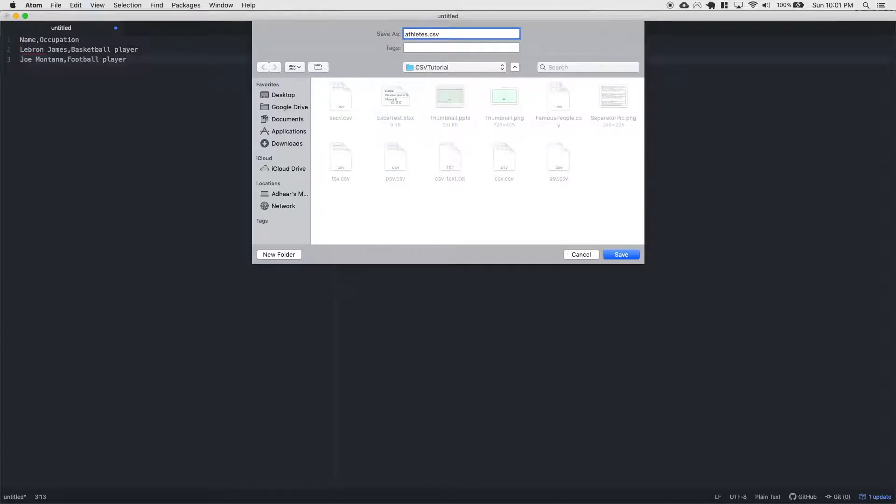
{"action": "key", "text": "Return"}
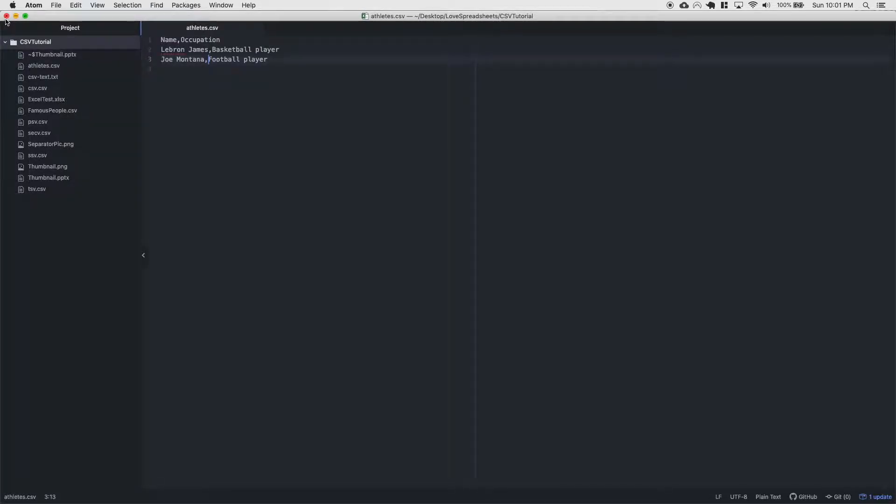
{"action": "left_click", "coordinate": [6, 16]}
- Open athletes.csv from the CSVTutorial folder in Excel, autofit column A, and close it without saving
{"action": "left_click", "coordinate": [121, 404]}
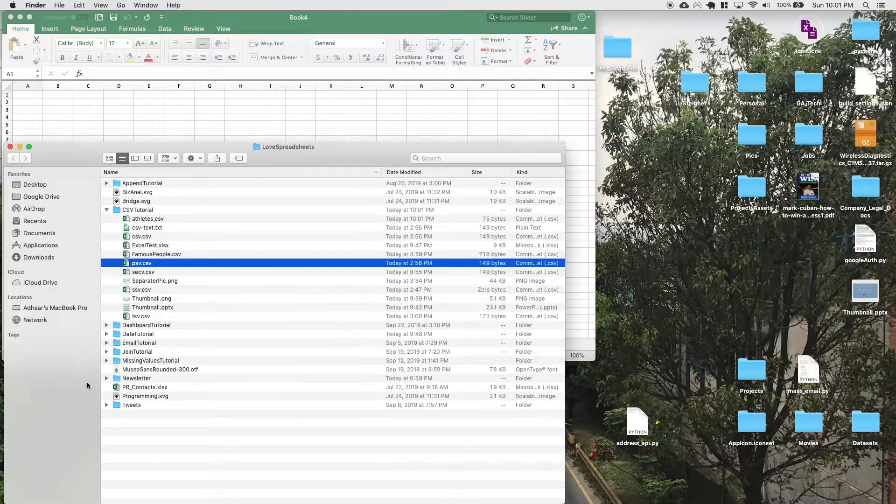
{"action": "double_click", "coordinate": [154, 221]}
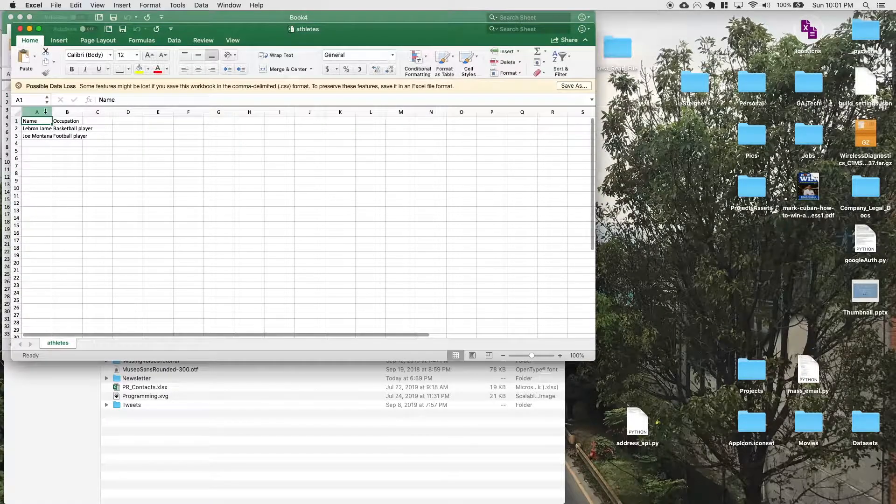
{"action": "double_click", "coordinate": [53, 112]}
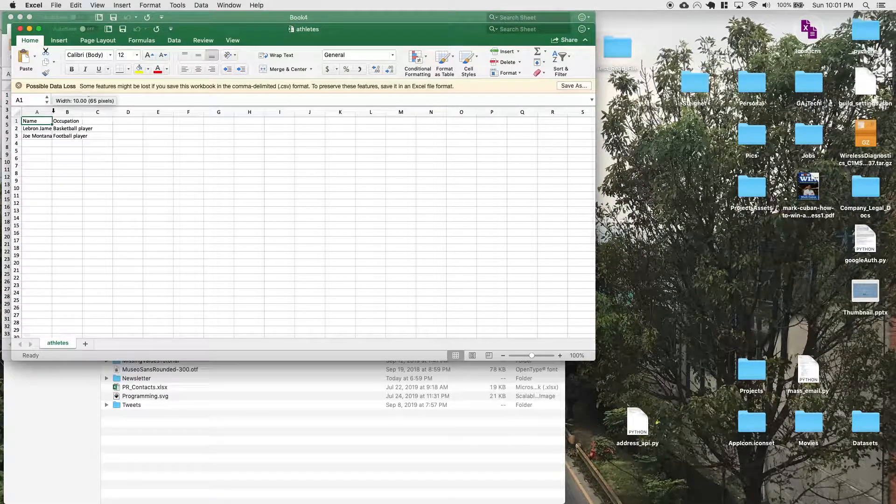
{"action": "left_click", "coordinate": [20, 28]}
{"action": "left_click", "coordinate": [258, 92]}
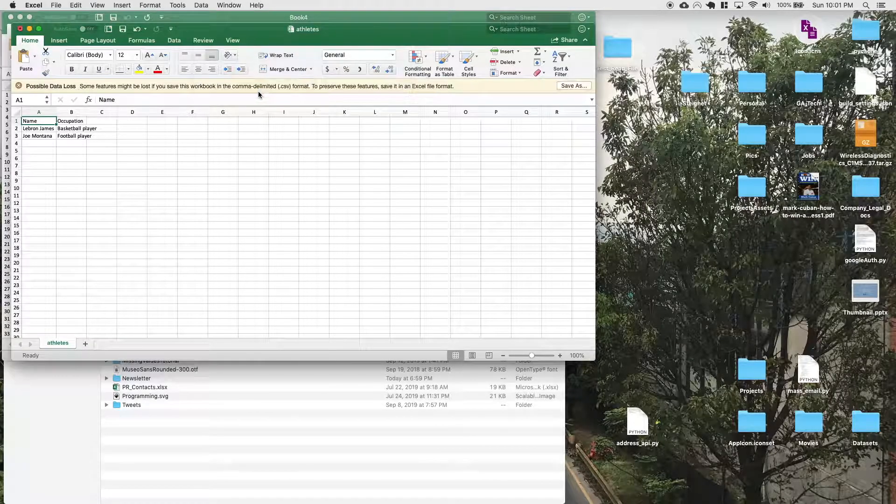
- Enter the bold headers Name, Occupation and Notes in cells A1 to C1 of the blank Book4 workbook
{"action": "left_click_drag", "start_coordinate": [253, 23], "coordinate": [312, 36]}
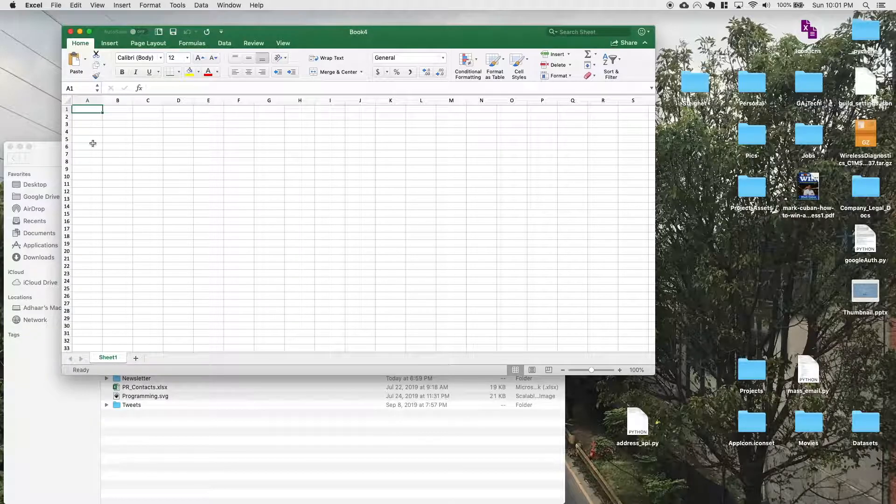
{"action": "key", "text": "super+b"}
{"action": "type", "text": "Name"}
{"action": "key", "text": "Tab"}
{"action": "key", "text": "super+b"}
{"action": "type", "text": "Occupation"}
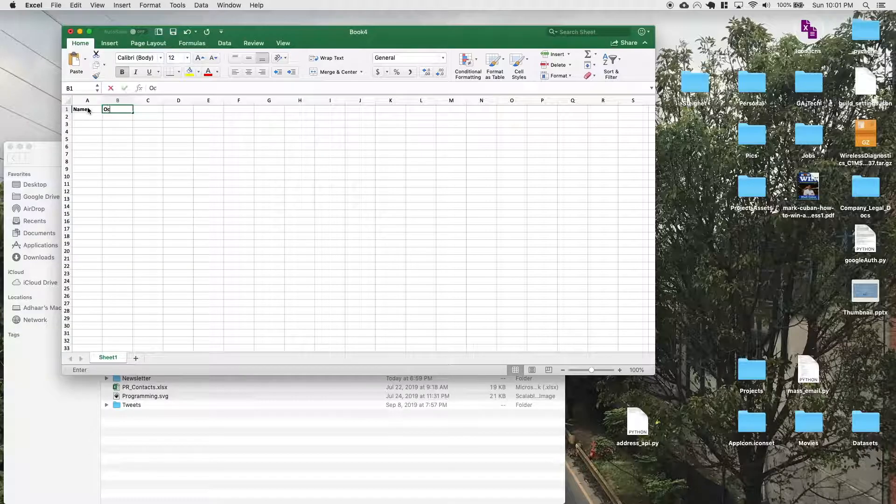
{"action": "key", "text": "Tab"}
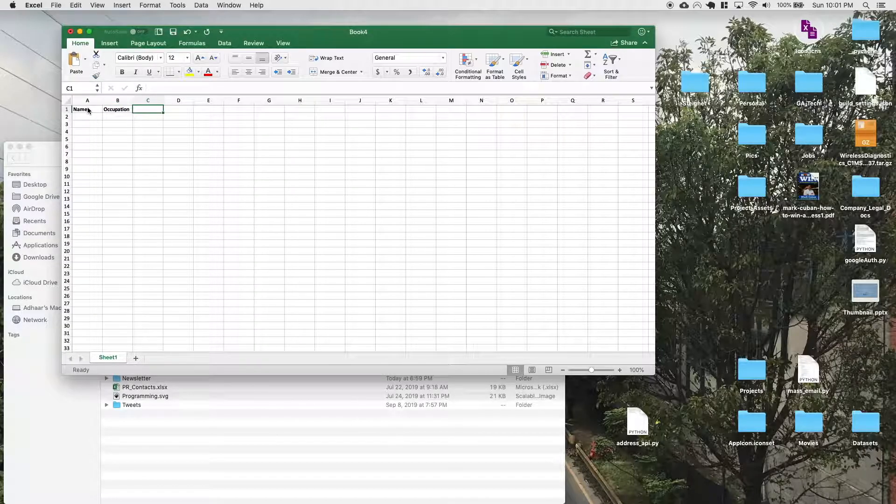
{"action": "key", "text": "super+b"}
{"action": "type", "text": "Notes"}
{"action": "key", "text": "Return"}
- Fill row 2 with "Phil Mickleson", "Golfer" and "I love him, great guy", and autofit columns A and C
{"action": "type", "text": "Phil Mickleson"}
{"action": "key", "text": "Tab"}
{"action": "double_click", "coordinate": [99, 102]}
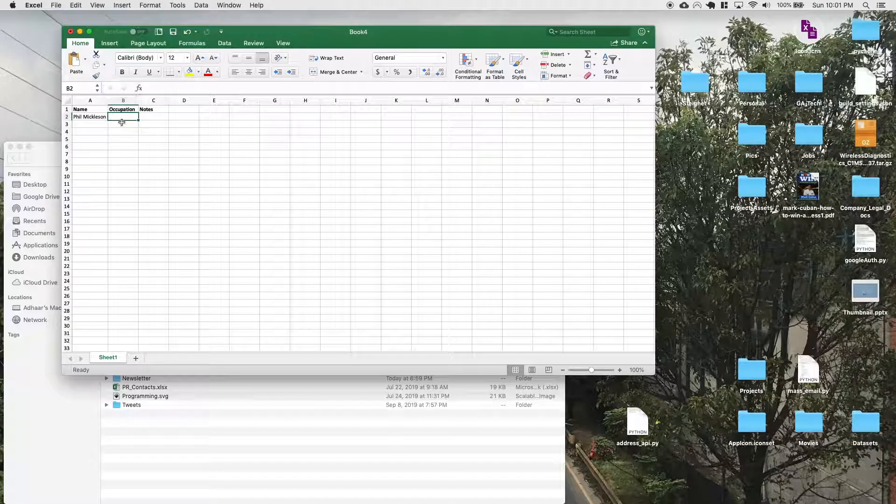
{"action": "type", "text": "Golfer"}
{"action": "key", "text": "Tab"}
{"action": "type", "text": "I love h"}
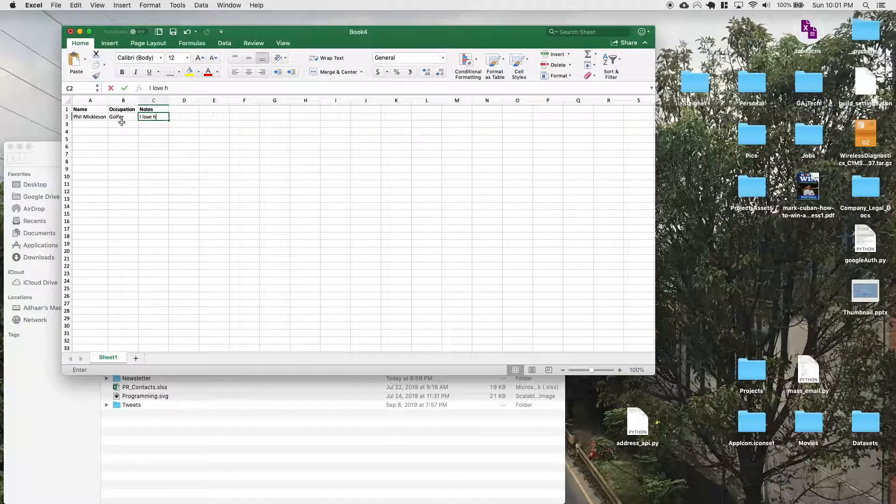
{"action": "type", "text": "im, great guy"}
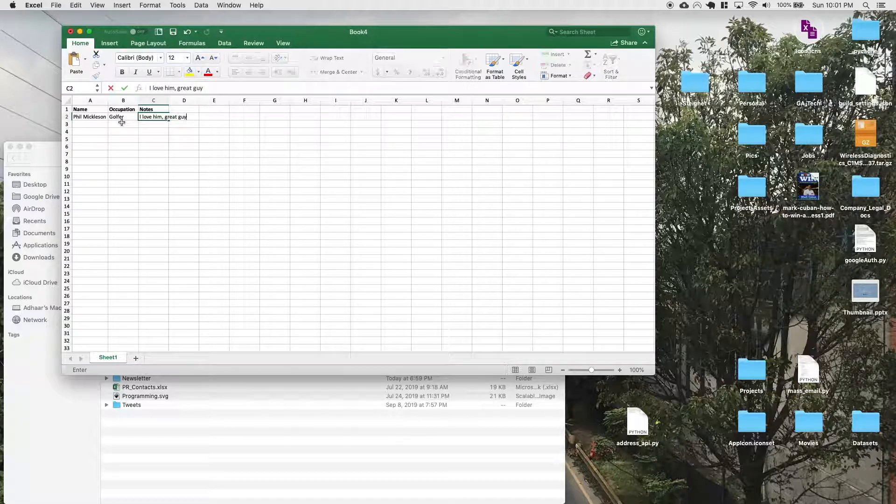
{"action": "key", "text": "Return"}
{"action": "double_click", "coordinate": [169, 100]}
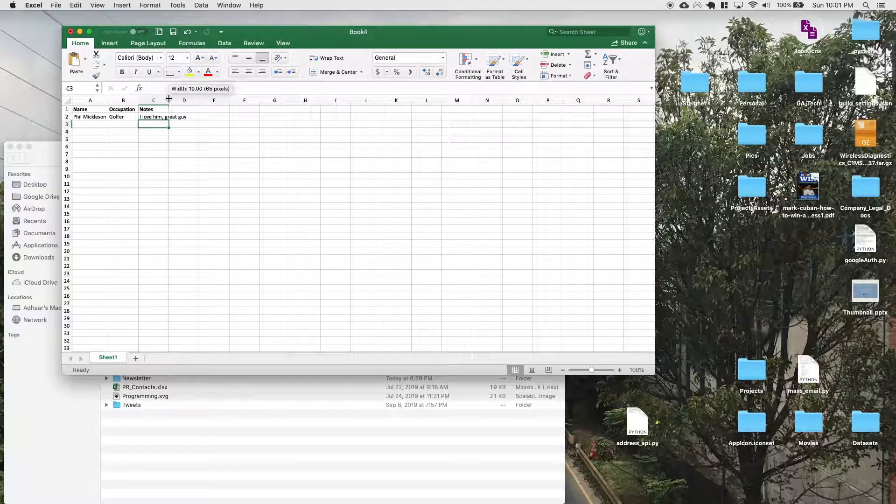
- Fill row 3 with "Rashida Jones", "Actress" and "So smart and pretty"
{"action": "left_click", "coordinate": [97, 125]}
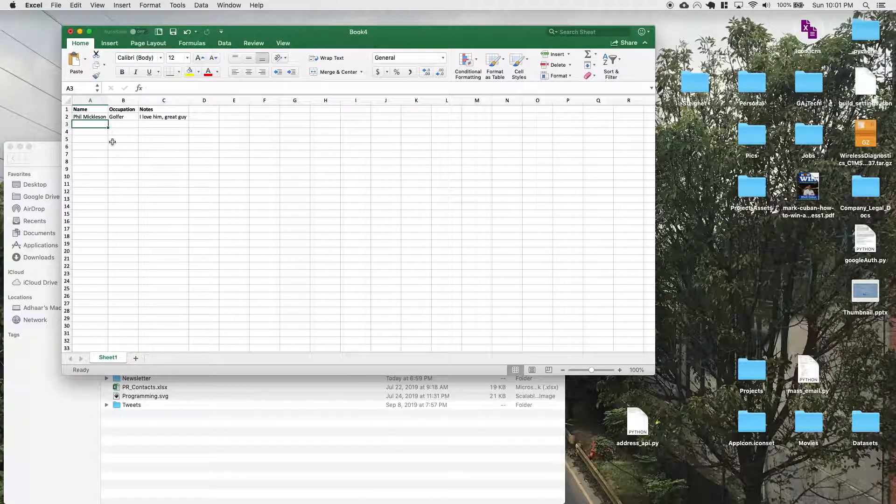
{"action": "type", "text": "Rashida Jones"}
{"action": "key", "text": "Tab"}
{"action": "type", "text": "Actress"}
{"action": "key", "text": "Tab"}
{"action": "type", "text": "So smart and pretty"}
{"action": "key", "text": "Return"}
- Fill row 4 with "JFK", "Politician" and "Good speaker, tall"
{"action": "type", "text": "JFK"}
{"action": "key", "text": "Tab"}
{"action": "type", "text": "Politician"}
{"action": "key", "text": "Tab"}
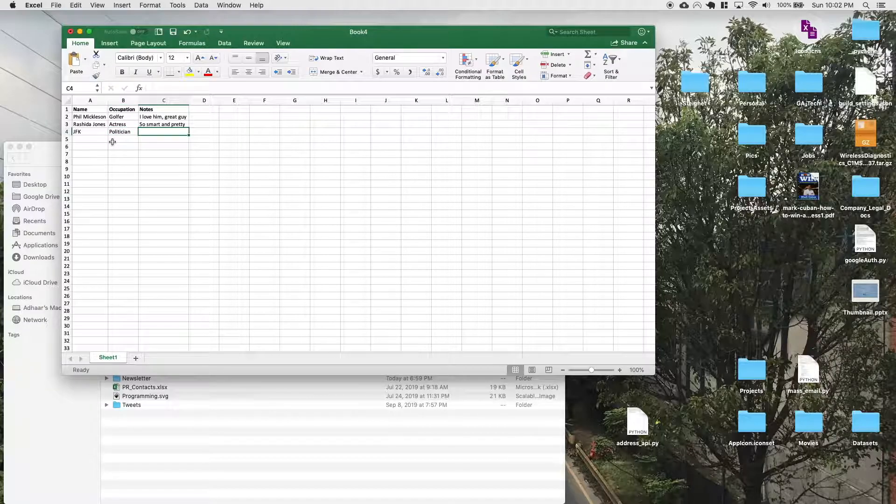
{"action": "type", "text": "Good speaker, tall"}
{"action": "key", "text": "Return"}
- Fill row 5 with "Tina Fey", "Comedian" and "Too too funny"
{"action": "type", "text": "Tina Fey"}
{"action": "key", "text": "Tab"}
{"action": "type", "text": "Comedian"}
{"action": "key", "text": "Tab"}
{"action": "type", "text": "Too too funny"}
{"action": "key", "text": "Return"}
- Fill row 6 with "Usher", "Singer" and "Such dance moves"
{"action": "type", "text": "Singer"}
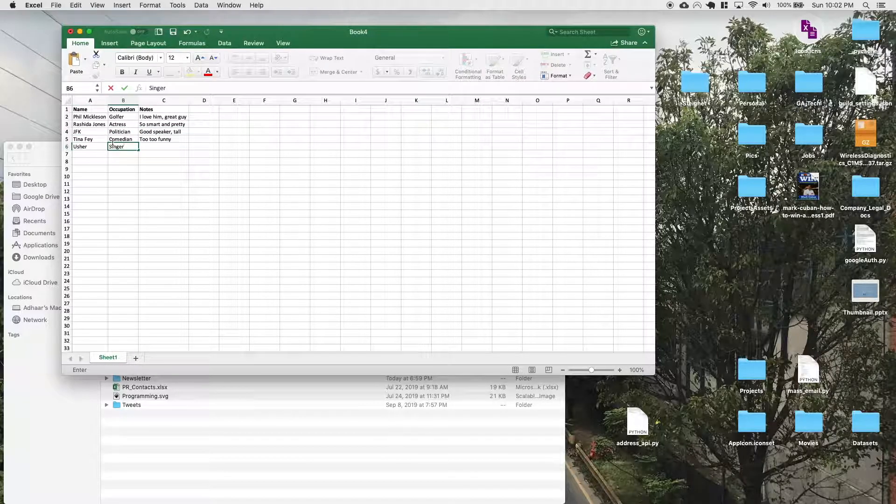
{"action": "key", "text": "Tab"}
{"action": "type", "text": "Such dance moves"}
{"action": "key", "text": "Return"}
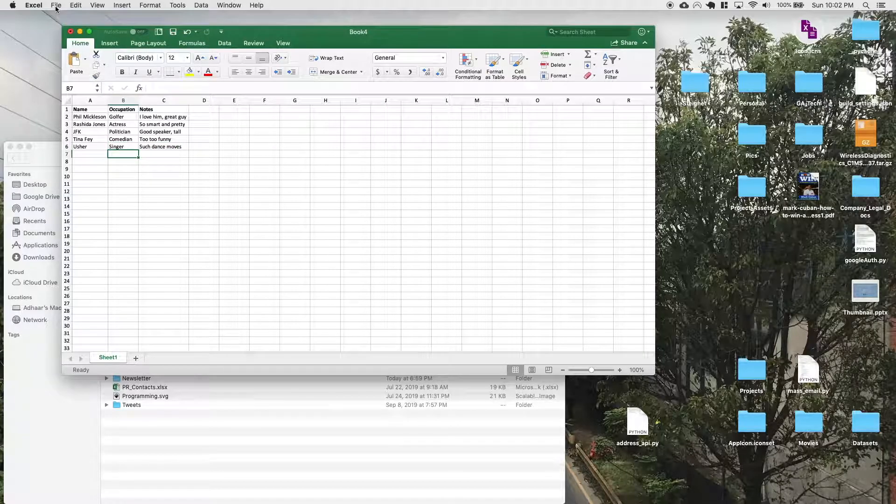
- Save the workbook as People in CSV UTF-8 (Comma delimited) format in the CSVTutorial folder, and close it
{"action": "left_click", "coordinate": [56, 5]}
{"action": "left_click", "coordinate": [82, 77]}
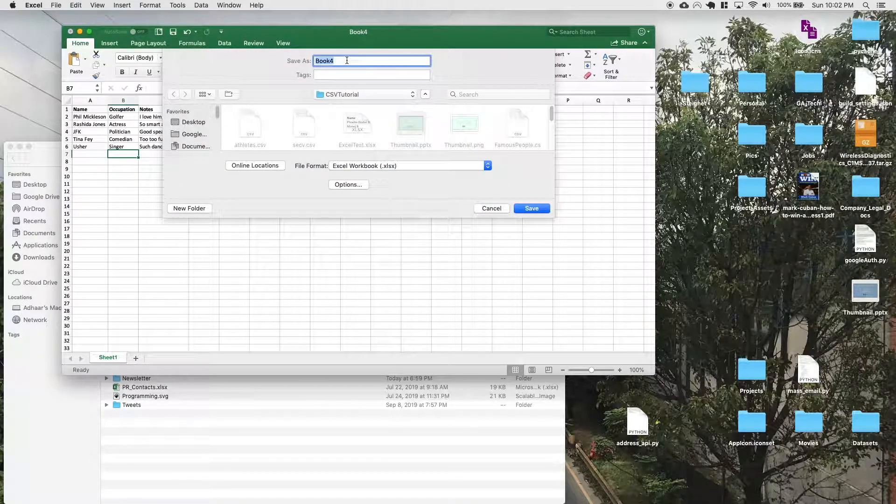
{"action": "type", "text": "F"}
{"action": "key", "text": "BackSpace"}
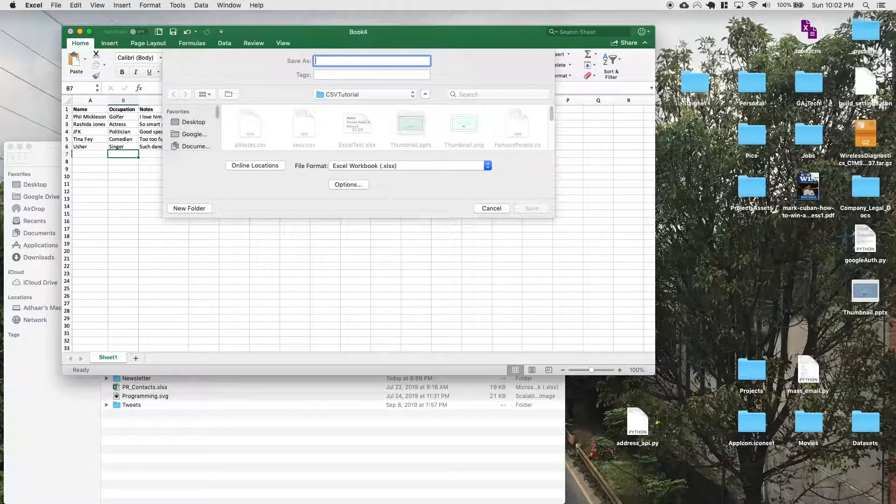
{"action": "type", "text": "People"}
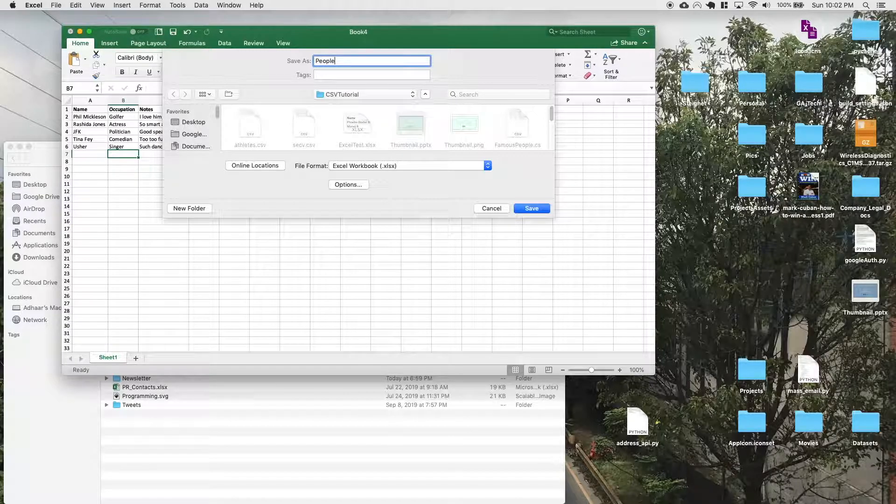
{"action": "left_click", "coordinate": [339, 166]}
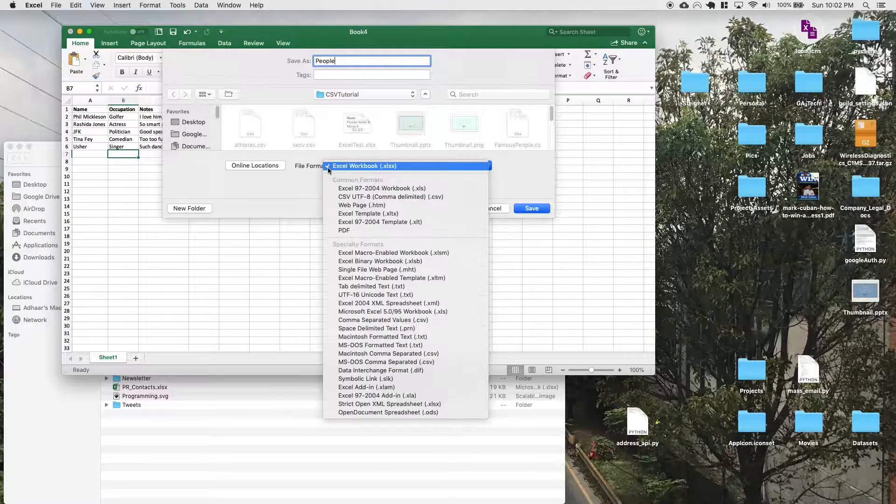
{"action": "left_click", "coordinate": [345, 197]}
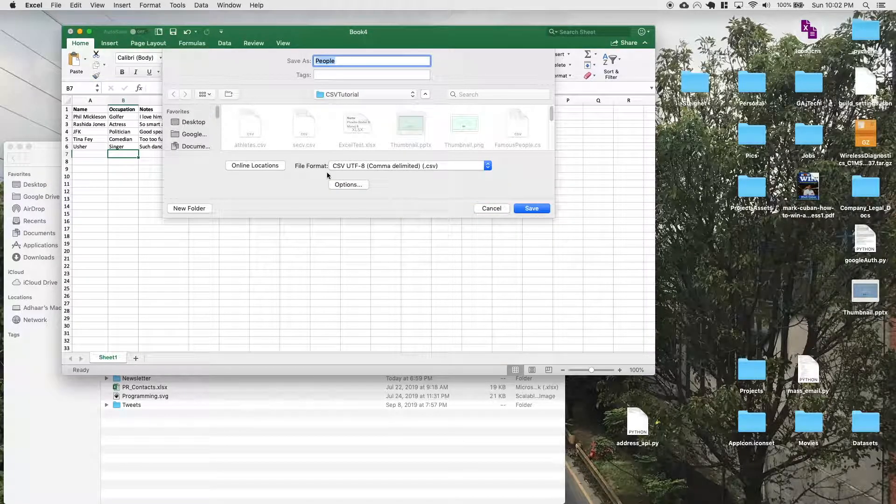
{"action": "left_click", "coordinate": [531, 209]}
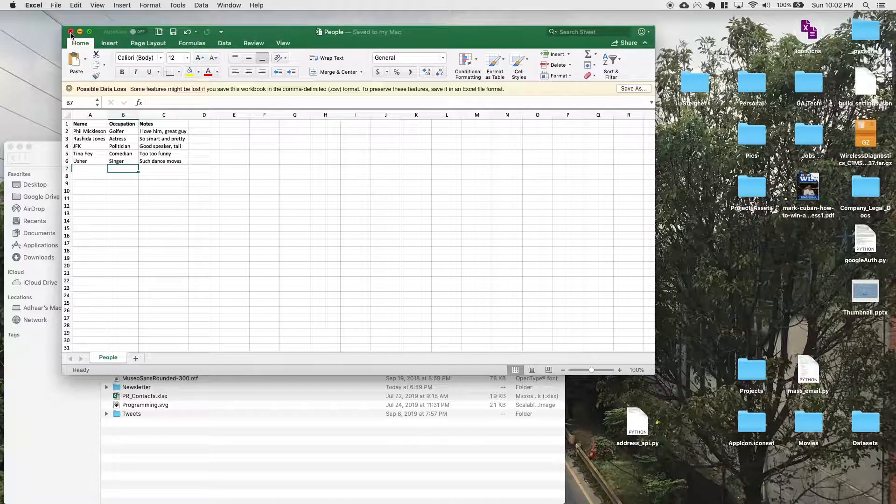
{"action": "left_click", "coordinate": [71, 32]}
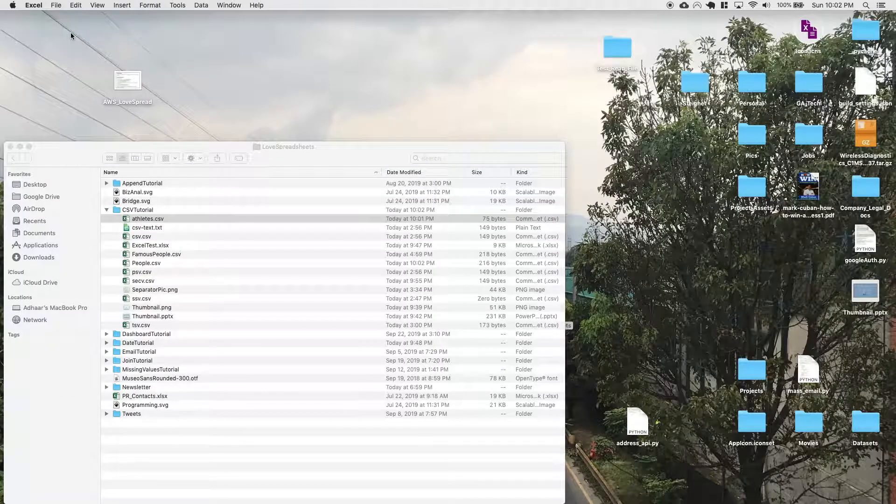
- Reopen People.csv, change cell B2 to "Golfer s", and close the file with the change saved
{"action": "double_click", "coordinate": [168, 264]}
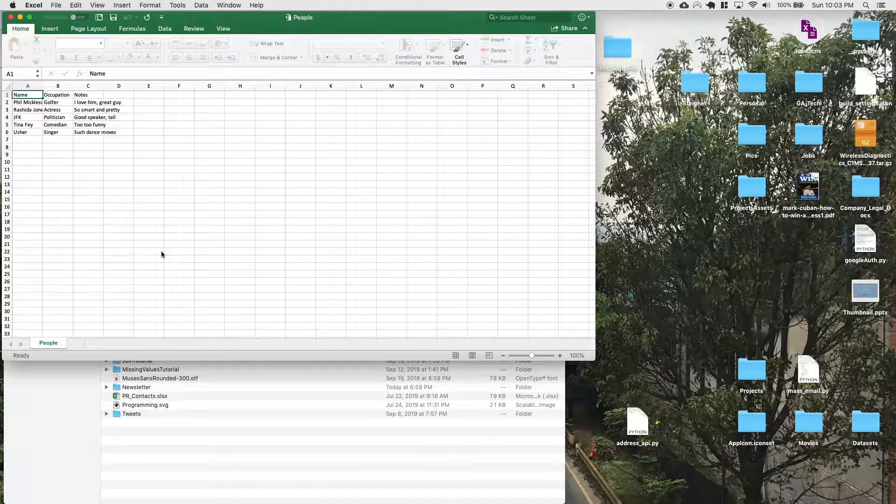
{"action": "left_click", "coordinate": [10, 17]}
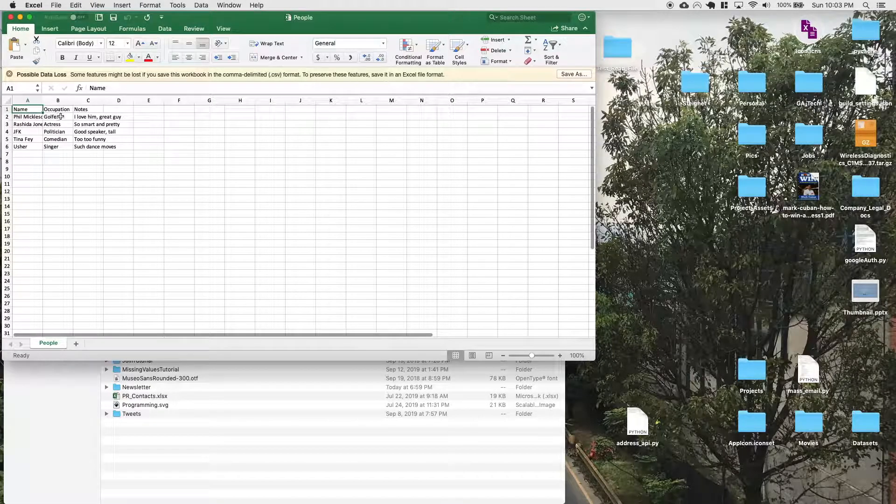
{"action": "left_click", "coordinate": [61, 116]}
{"action": "double_click", "coordinate": [67, 118]}
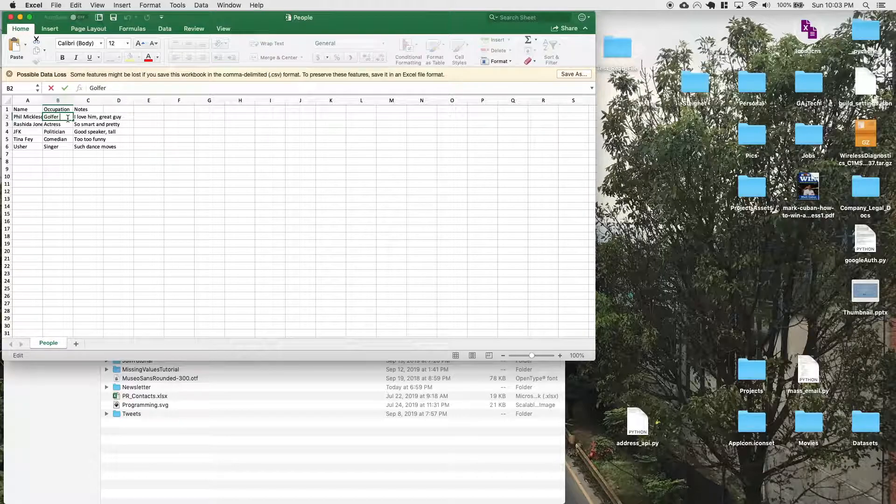
{"action": "type", "text": "s"}
{"action": "left_click", "coordinate": [65, 139]}
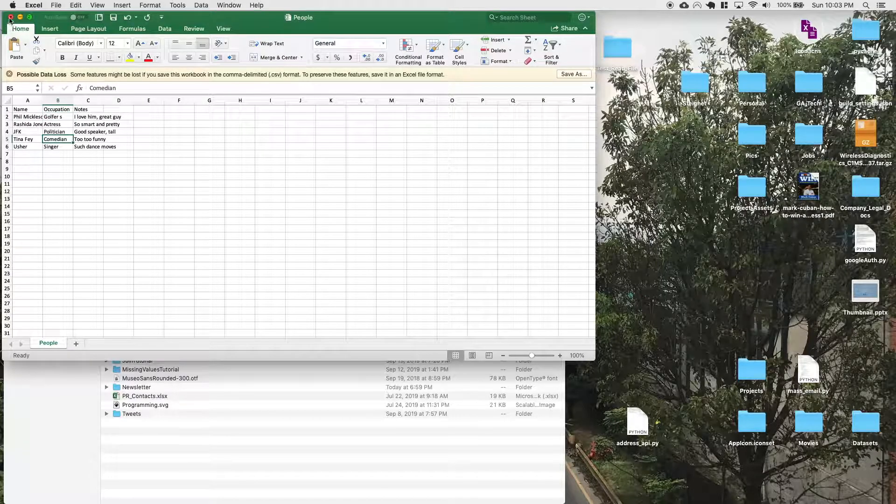
{"action": "left_click", "coordinate": [10, 18]}
{"action": "left_click", "coordinate": [376, 80]}
- Reopen People.csv, correct cell B2 to "Golfer", and close the file with the change saved
{"action": "double_click", "coordinate": [162, 264]}
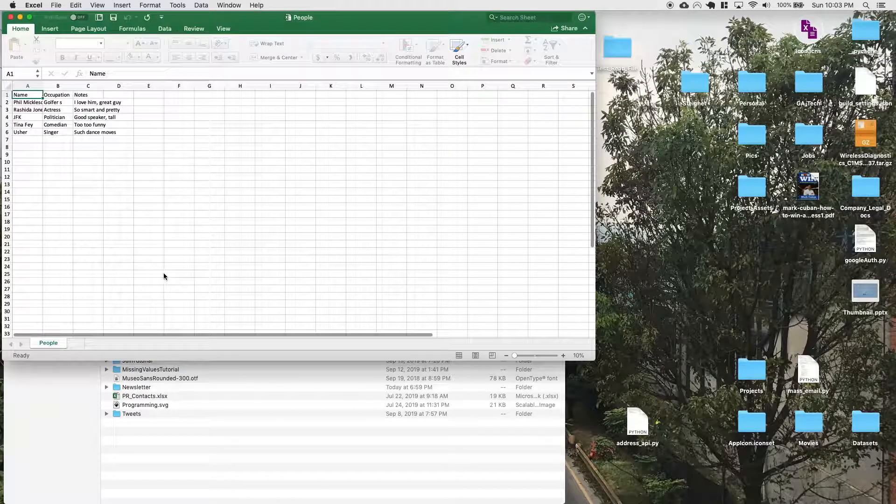
{"action": "double_click", "coordinate": [61, 117]}
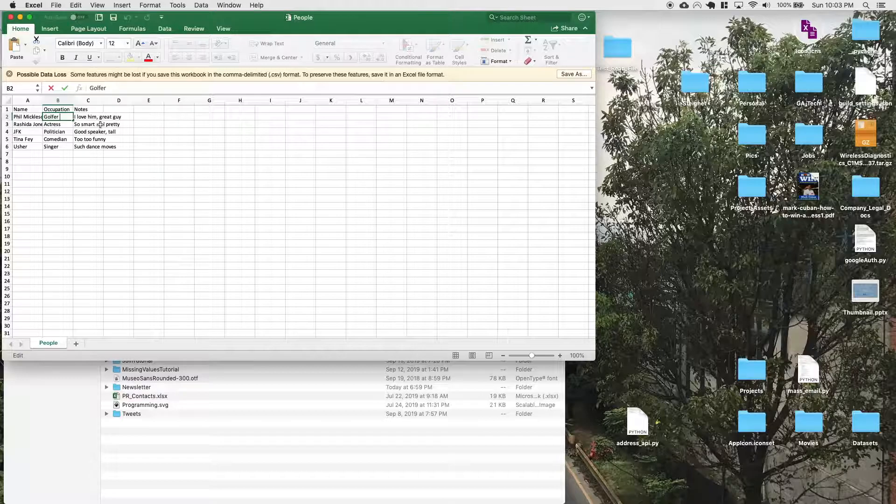
{"action": "left_click", "coordinate": [10, 18]}
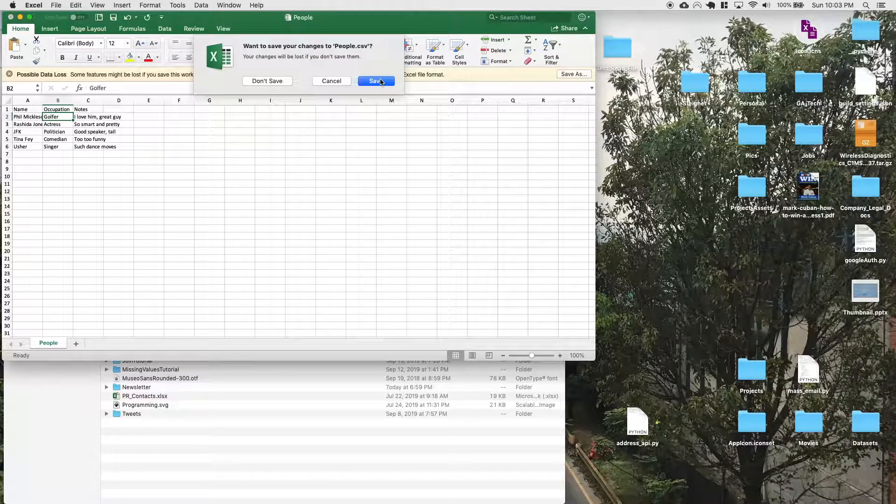
{"action": "left_click", "coordinate": [380, 82]}
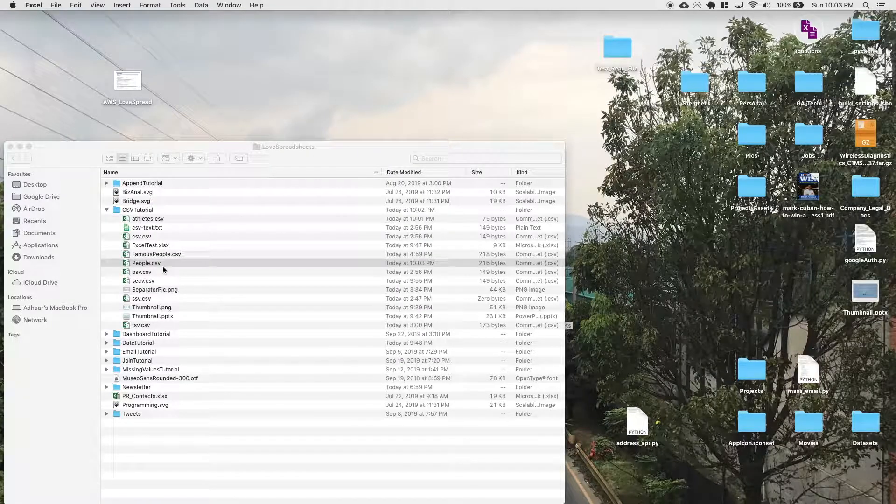
- Open People.csv from the CSVTutorial folder in TextEdit
{"action": "left_click", "coordinate": [201, 263]}
{"action": "right_click", "coordinate": [194, 262]}
{"action": "mouse_move", "coordinate": [261, 275]}
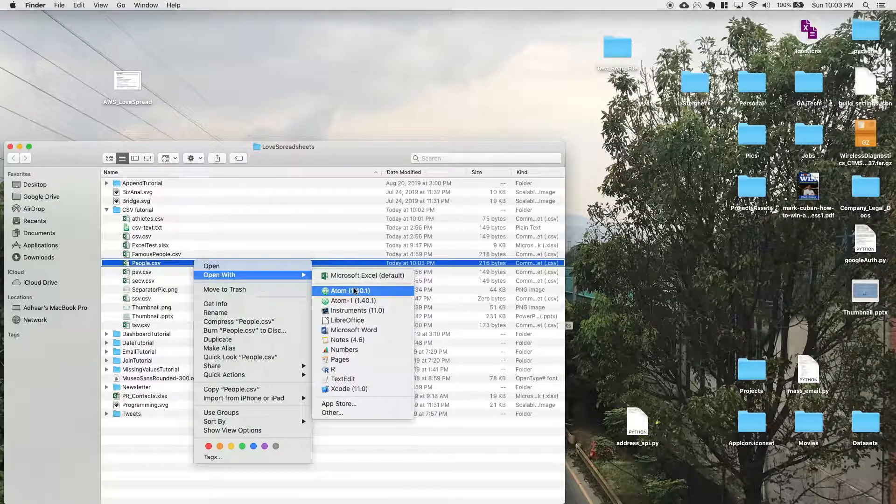
{"action": "left_click", "coordinate": [356, 381]}
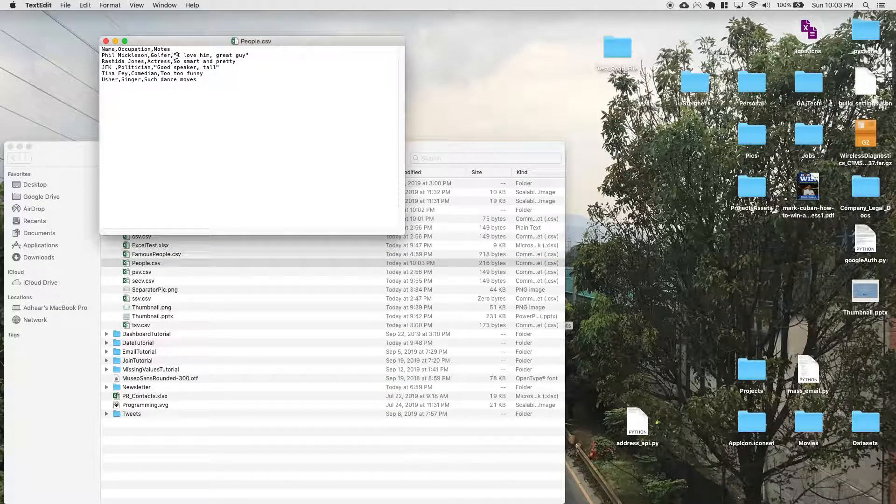
- Examine the double quotes around the notes containing commas in the raw text, and close the file
{"action": "left_click", "coordinate": [175, 55]}
{"action": "left_click", "coordinate": [248, 55]}
{"action": "left_click", "coordinate": [156, 67]}
{"action": "left_click", "coordinate": [221, 68]}
{"action": "left_click", "coordinate": [200, 68]}
{"action": "left_click", "coordinate": [211, 56]}
{"action": "type", "text": ","}
{"action": "left_click", "coordinate": [106, 41]}
- Reopen People.csv in Excel, add a new sheet, and start a text import of athletes.csv into it
{"action": "double_click", "coordinate": [166, 264]}
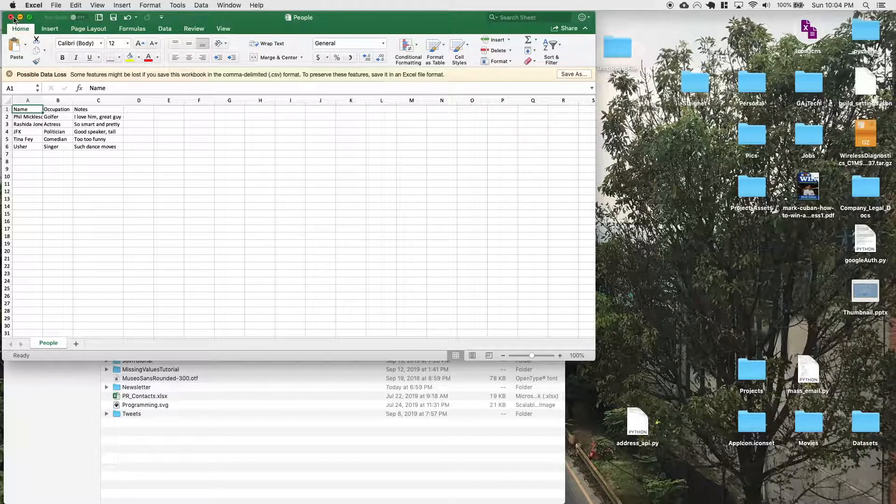
{"action": "left_click", "coordinate": [76, 344]}
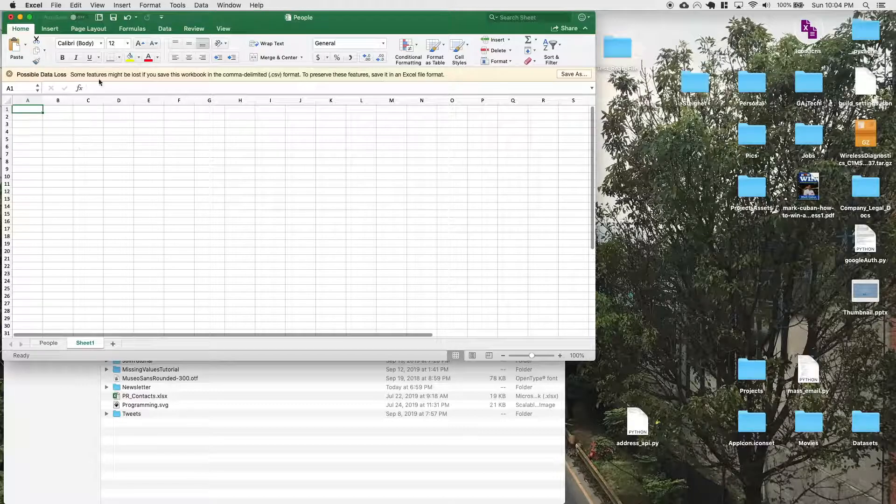
{"action": "left_click", "coordinate": [167, 29]}
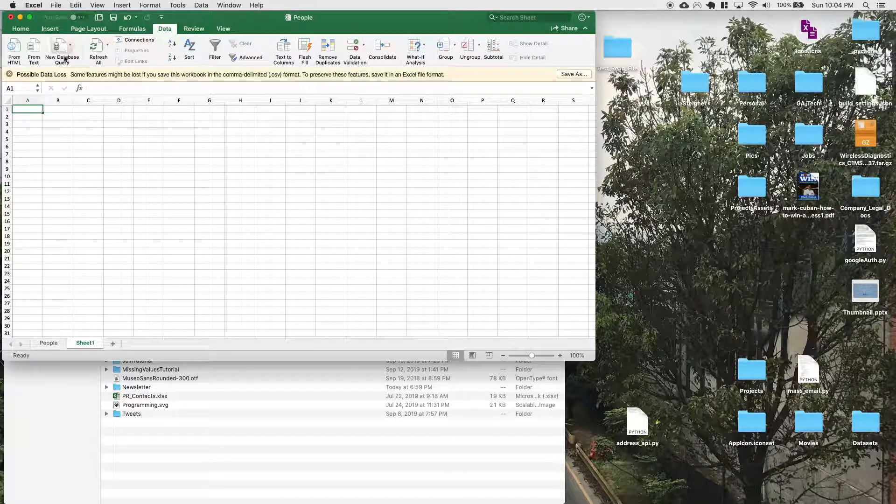
{"action": "left_click", "coordinate": [34, 49]}
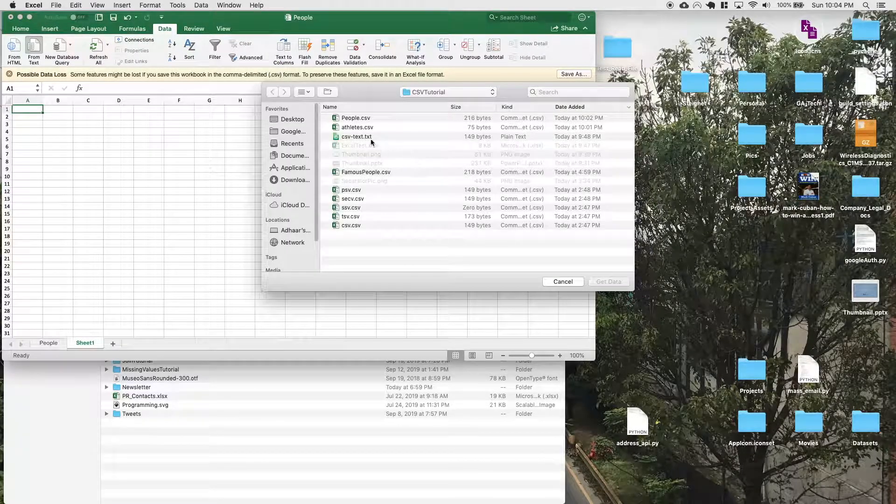
{"action": "left_click", "coordinate": [358, 127]}
{"action": "double_click", "coordinate": [360, 127]}
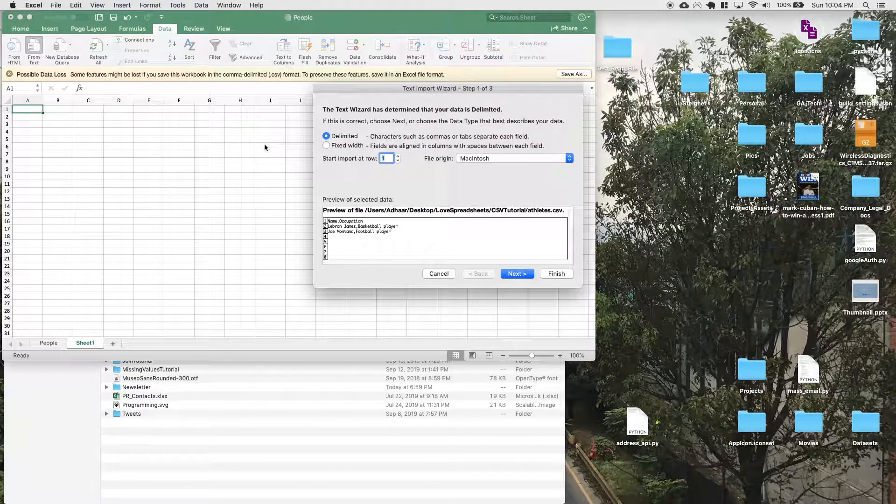
- Set comma as the only import delimiter and check the text qualifier options, keeping the double quote
{"action": "left_click", "coordinate": [516, 276]}
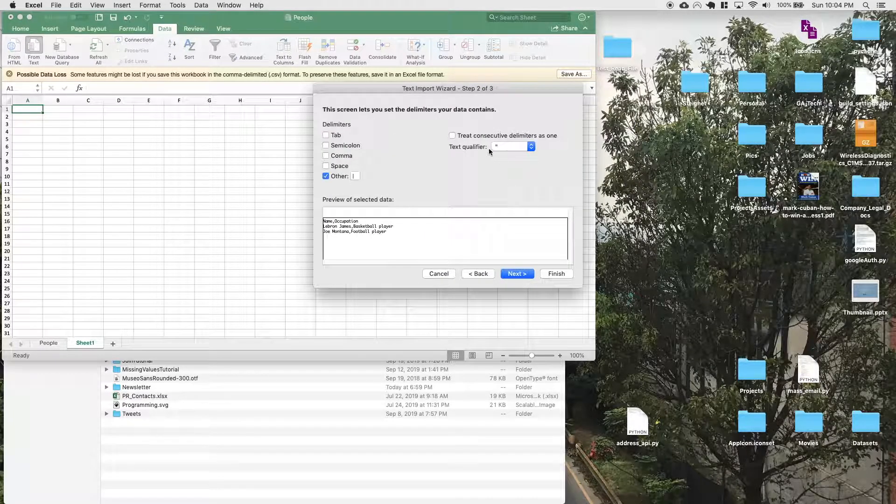
{"action": "left_click", "coordinate": [325, 156]}
{"action": "left_click", "coordinate": [326, 176]}
{"action": "left_click", "coordinate": [513, 146]}
{"action": "left_click", "coordinate": [504, 146]}
{"action": "left_click", "coordinate": [503, 148]}
{"action": "left_click", "coordinate": [503, 155]}
{"action": "left_click", "coordinate": [514, 146]}
{"action": "left_click", "coordinate": [506, 127]}
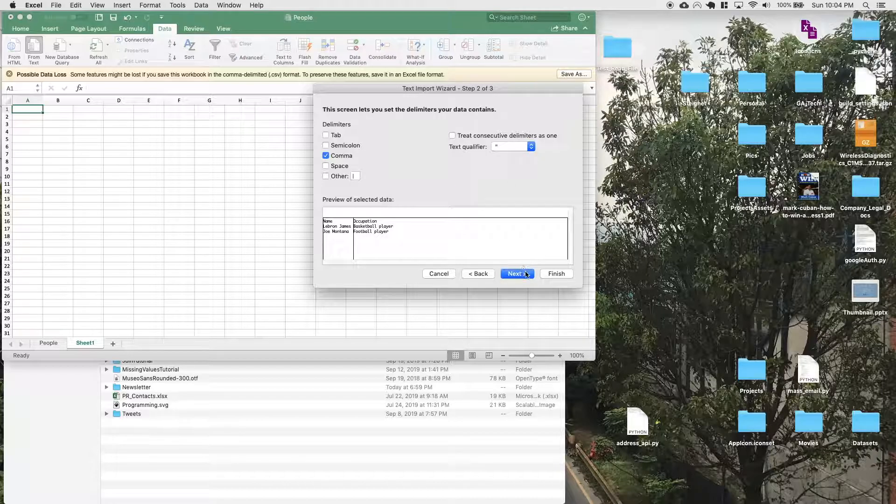
- Finish the import wizard, cancel placing the data, and close People.csv without saving
{"action": "left_click", "coordinate": [555, 273]}
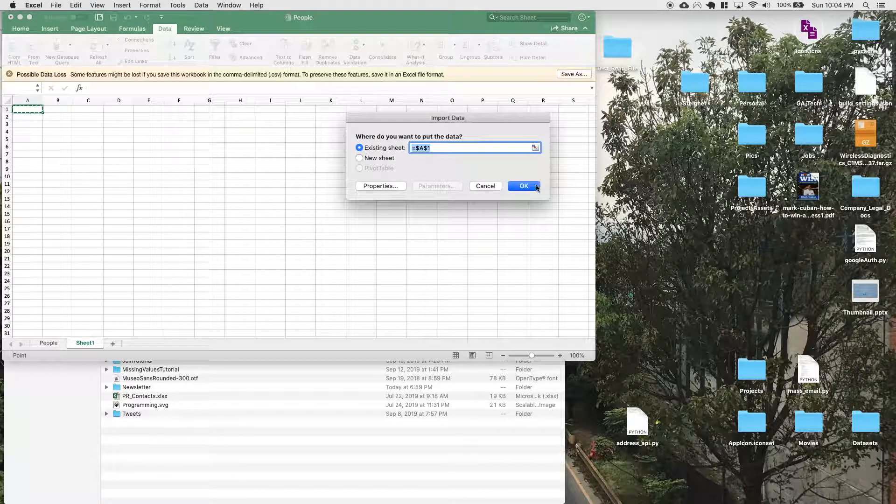
{"action": "left_click", "coordinate": [494, 187]}
{"action": "left_click", "coordinate": [10, 17]}
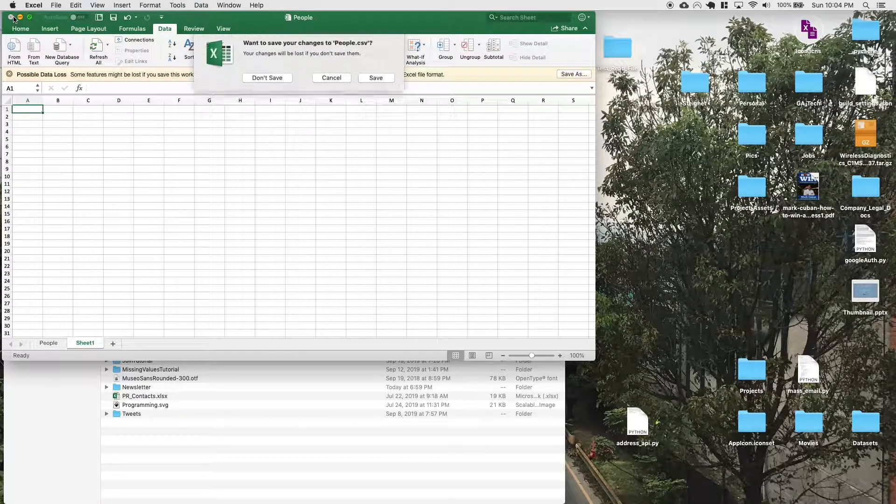
{"action": "left_click", "coordinate": [255, 80]}
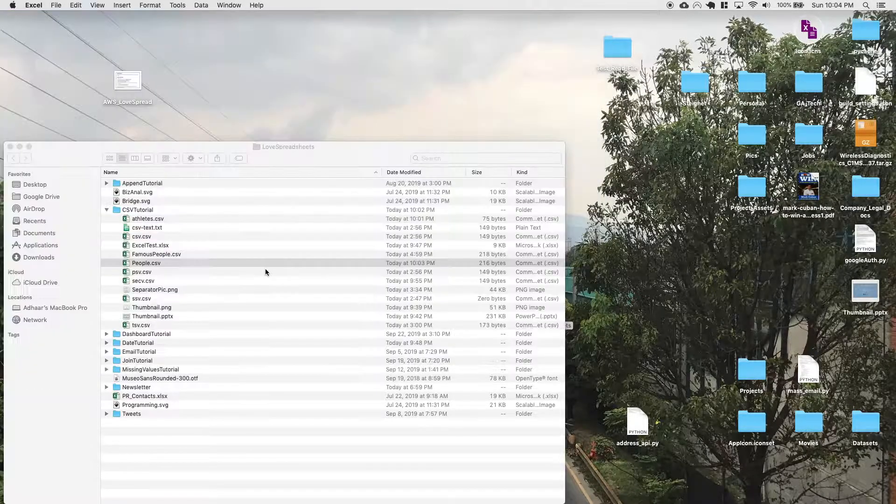